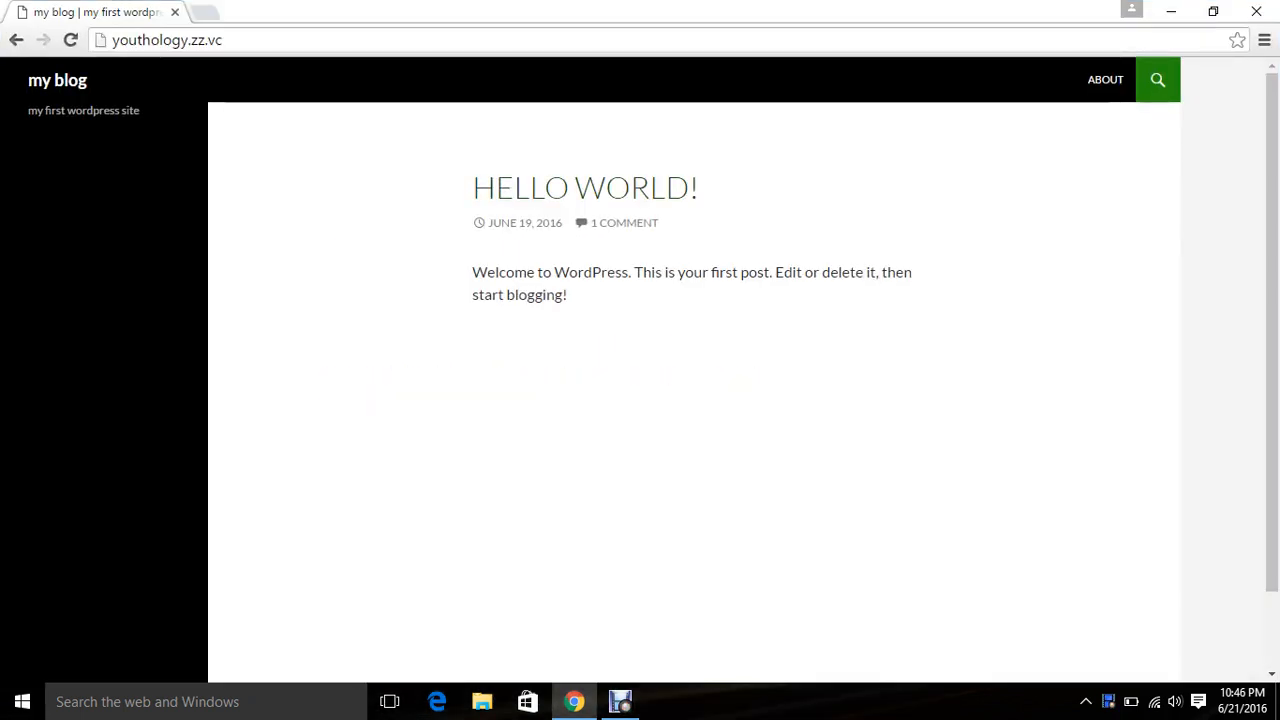
left_click_drag(224, 40, 112, 40)
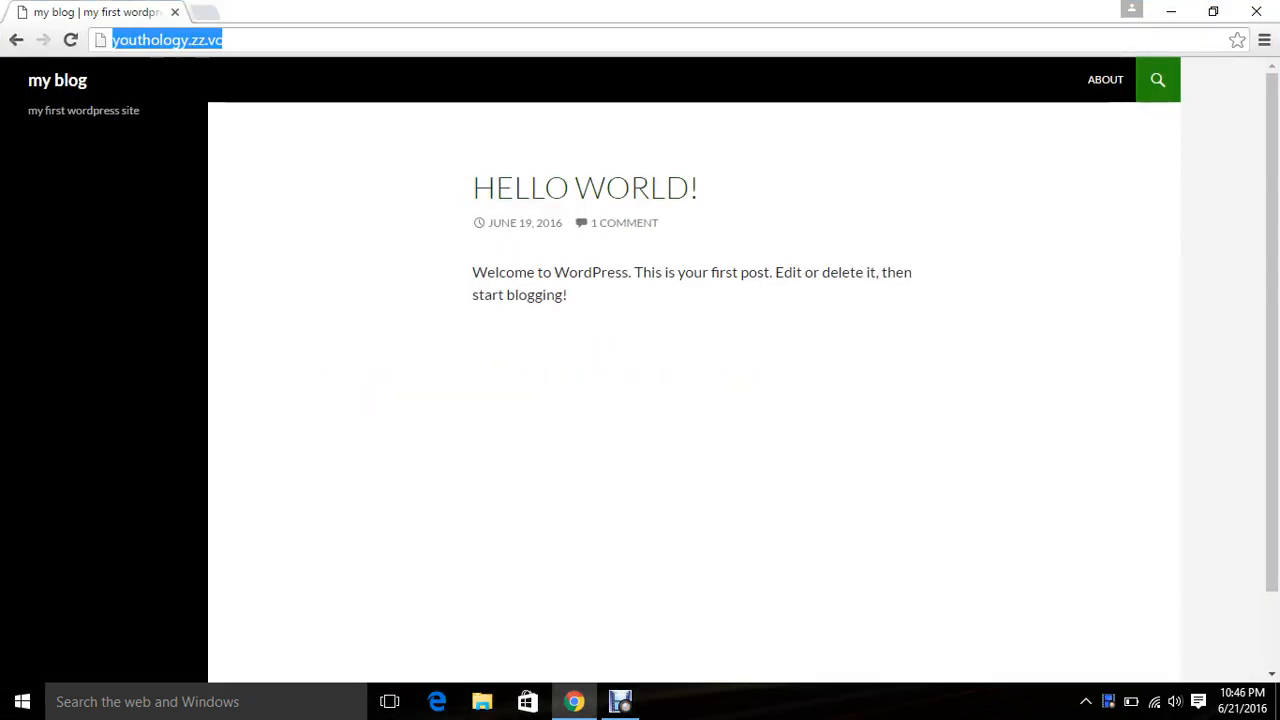
left_click(142, 40)
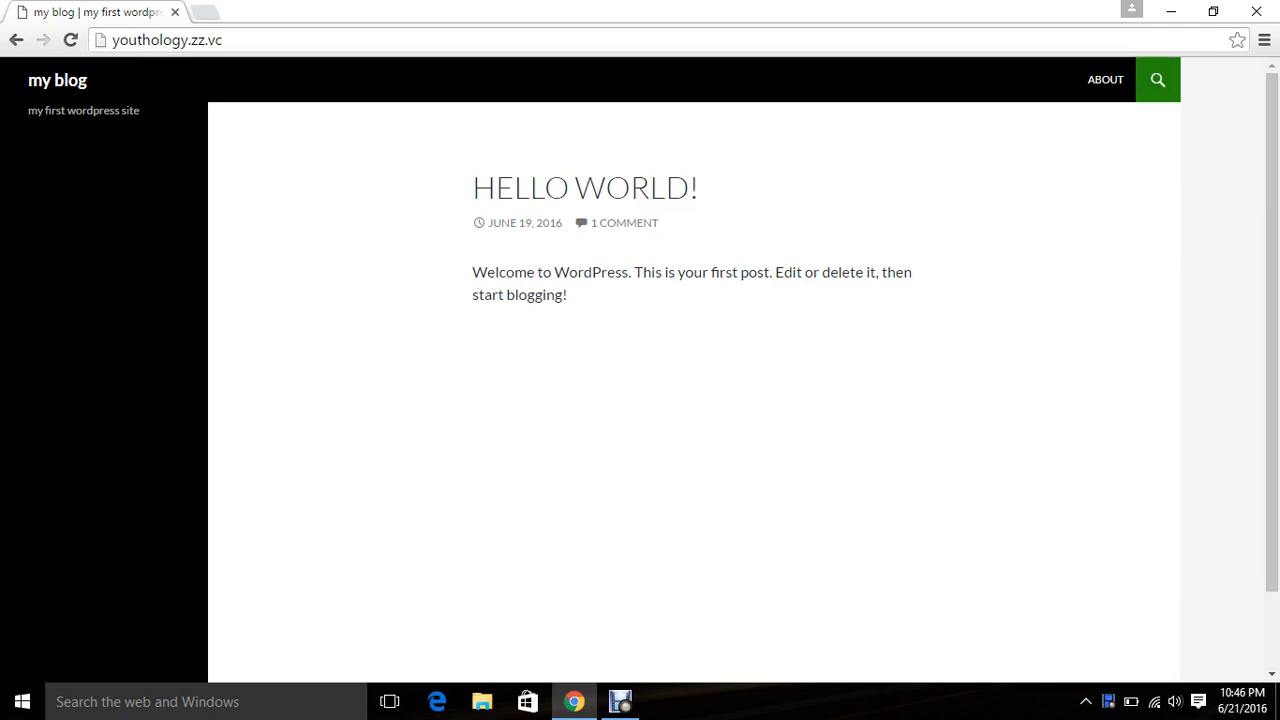
left_click_drag(222, 40, 191, 40)
key("Right")
key("shift+Left")
key("shift+Left")
key("shift+Left")
key("shift+Left")
key("shift+Left")
key("Right")
key("shift+Left")
key("shift+Left")
key("shift+Left")
key("shift+Left")
key("shift+Left")
key("shift+Left")
key("shift+Left")
key("shift+Left")
key("shift+Left")
key("shift+Left")
key("shift+Left")
key("shift+Left")
key("shift+Left")
key("shift+Left")
key("shift+Left")
key("shift+Left")
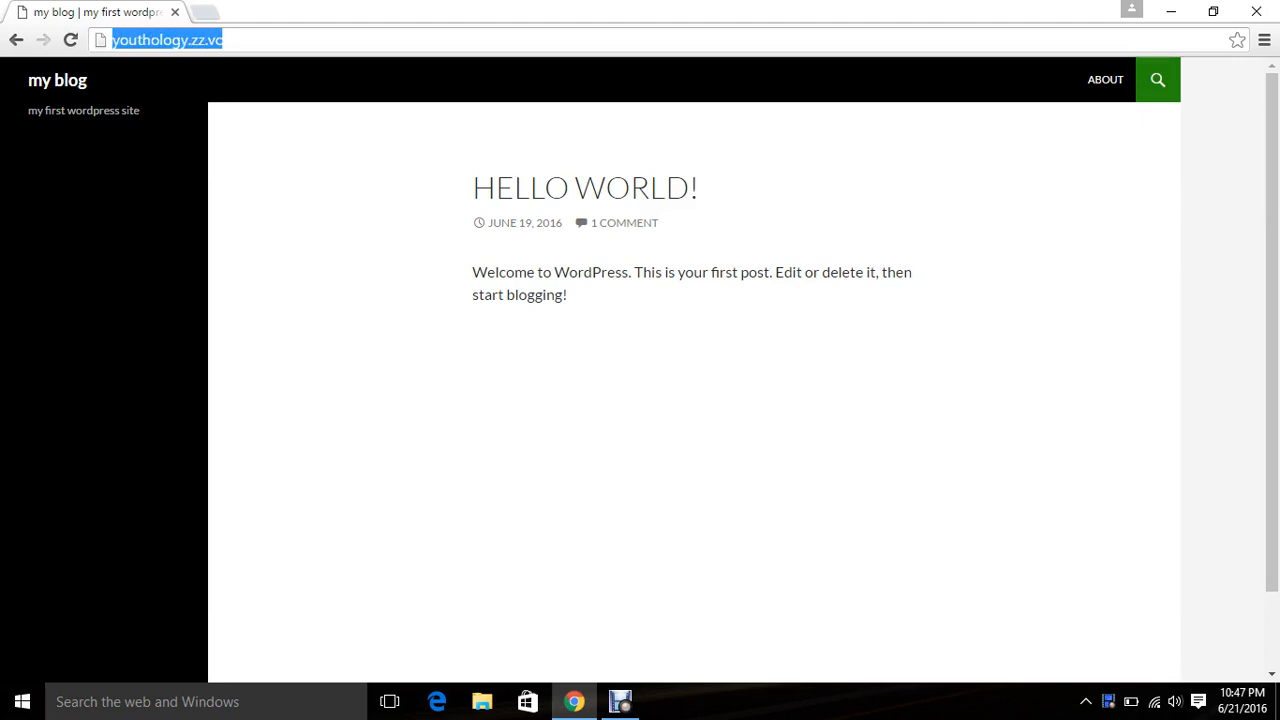
Open the blog's WordPress admin login page at youthology.zz.vc/wp-admin.
key("Right")
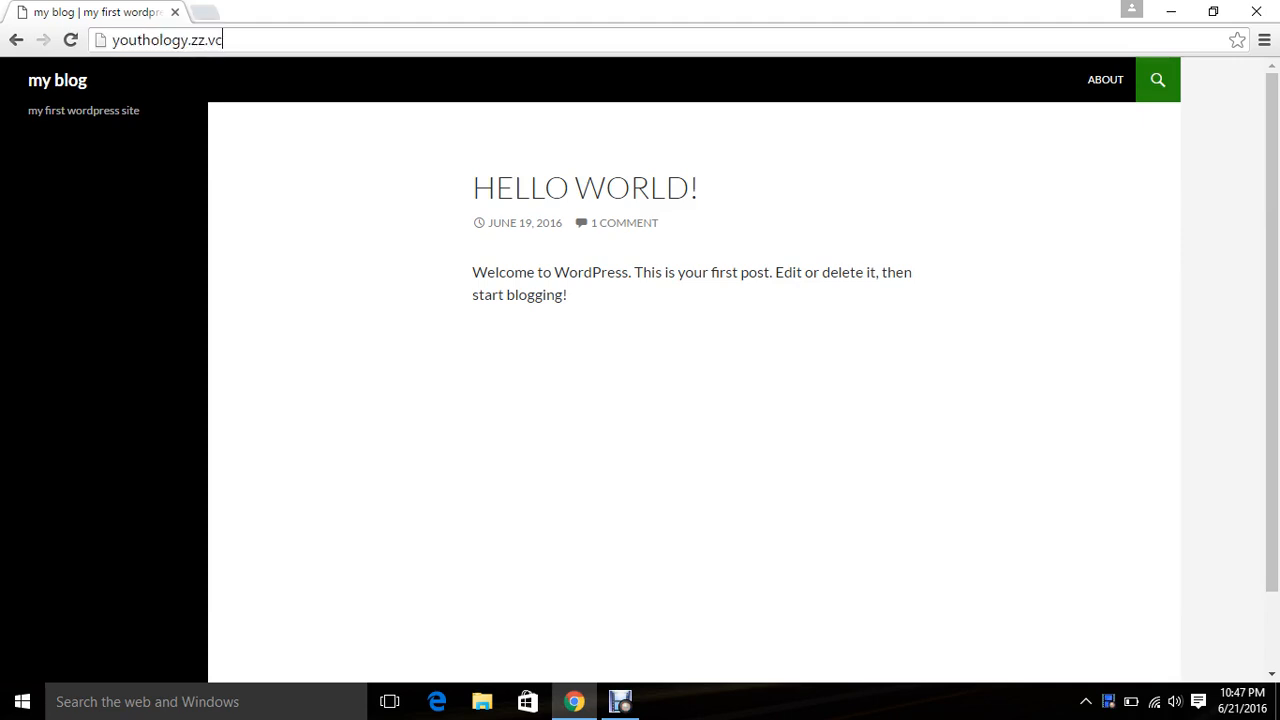
type("/")
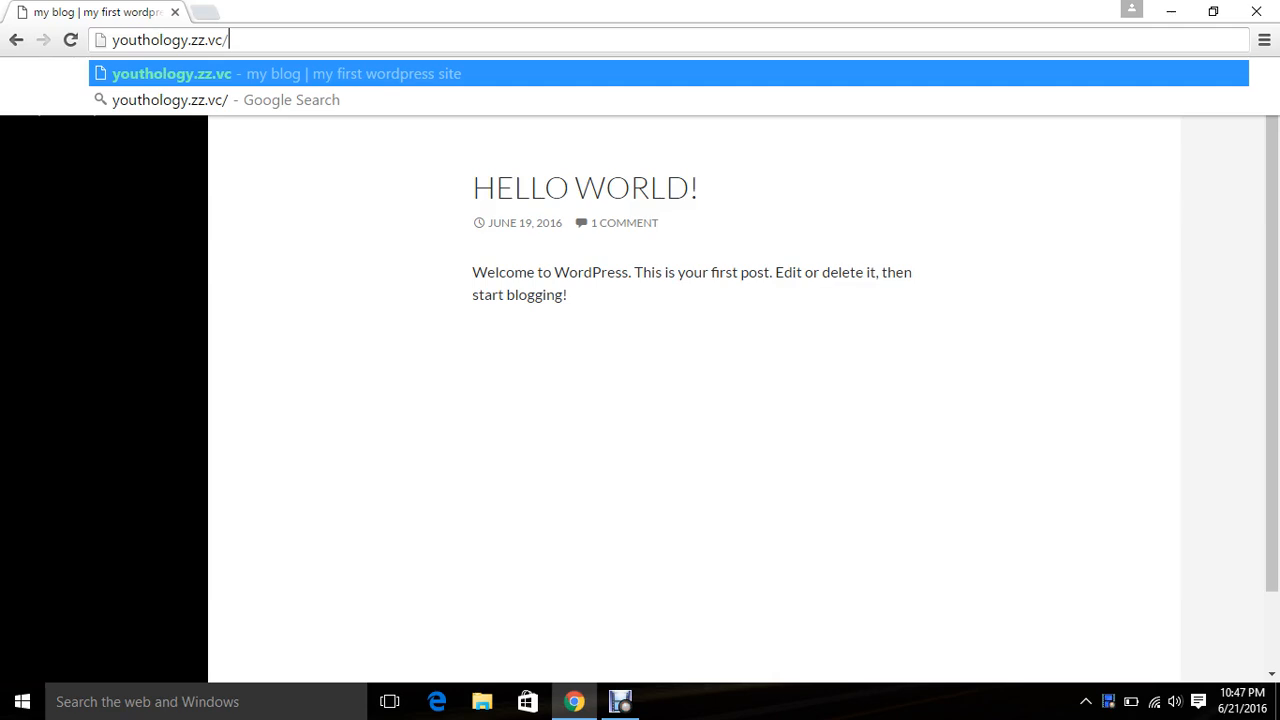
type("wp-")
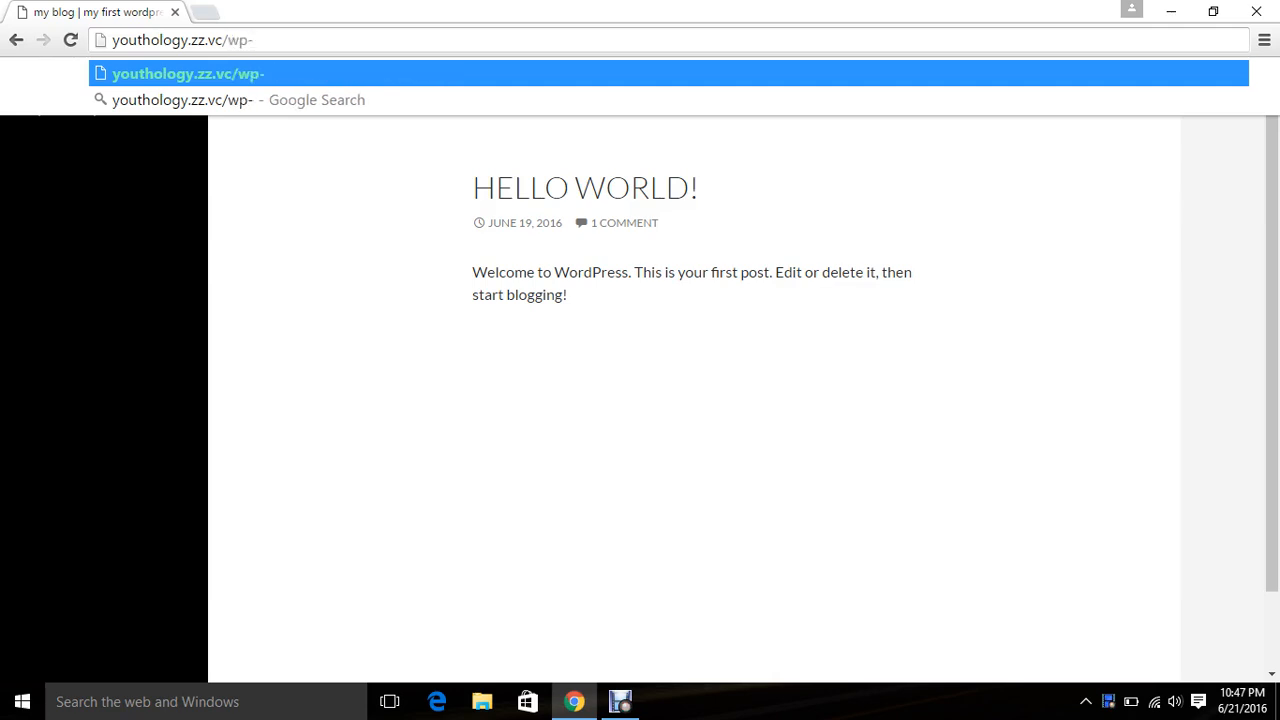
type("admin")
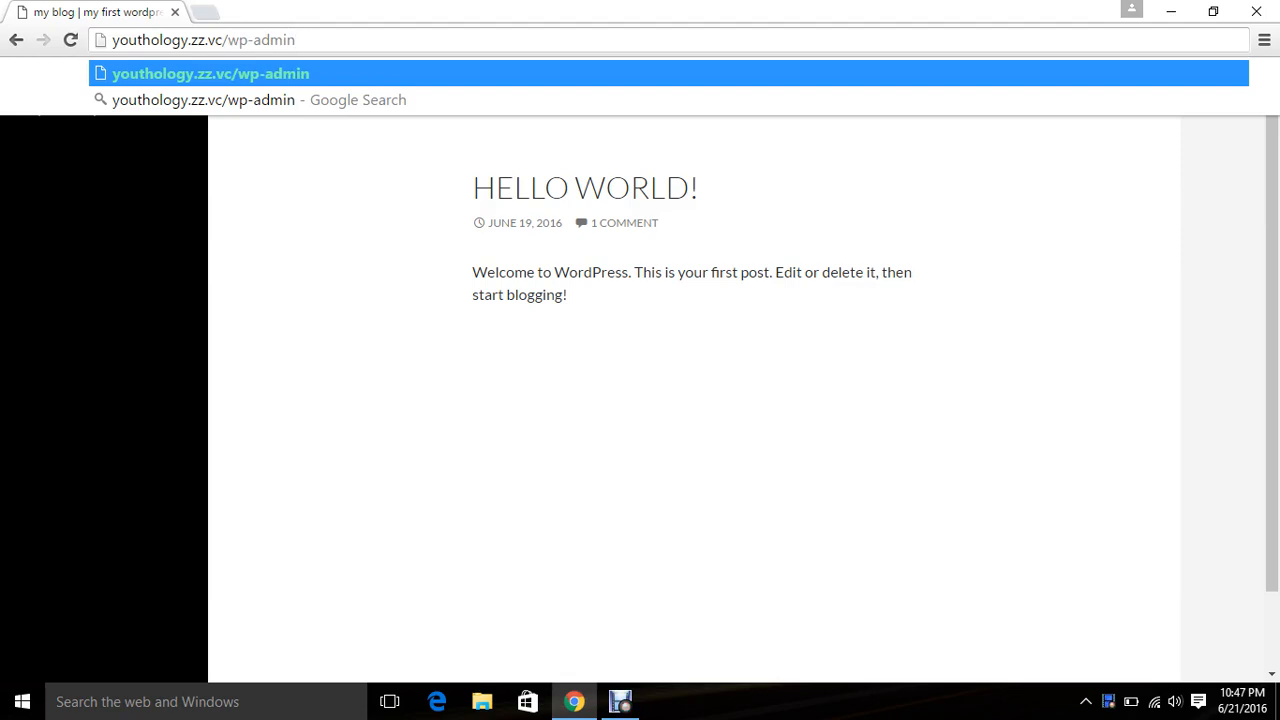
key("Return")
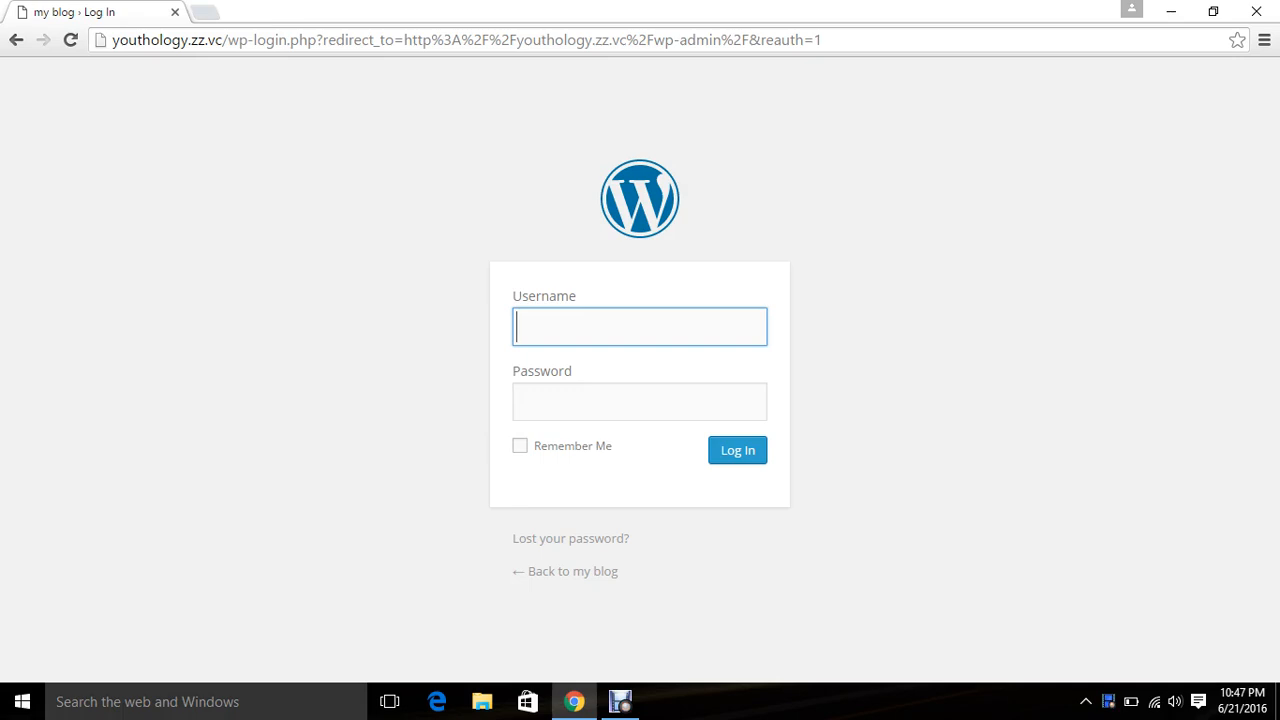
Log in with the account username and password, and dismiss the browser's offer to save the password.
type("abhishek")
key("Tab")
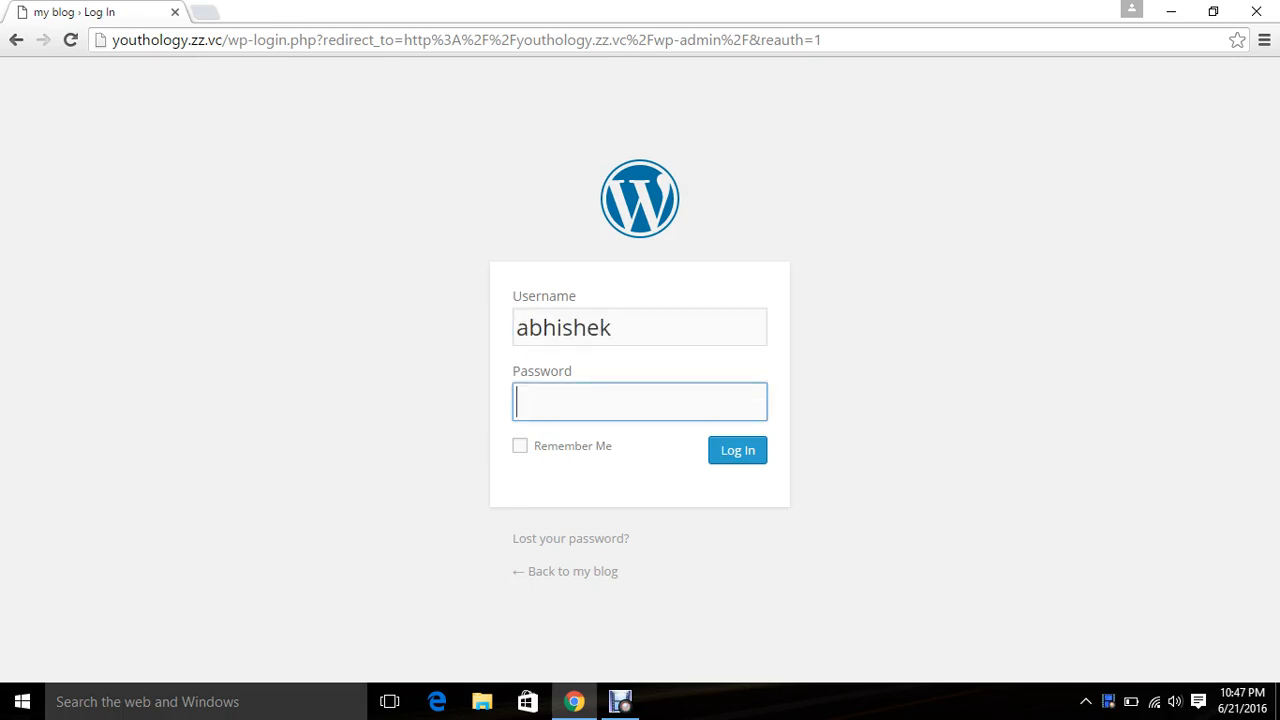
type("•••••••••")
left_click(737, 450)
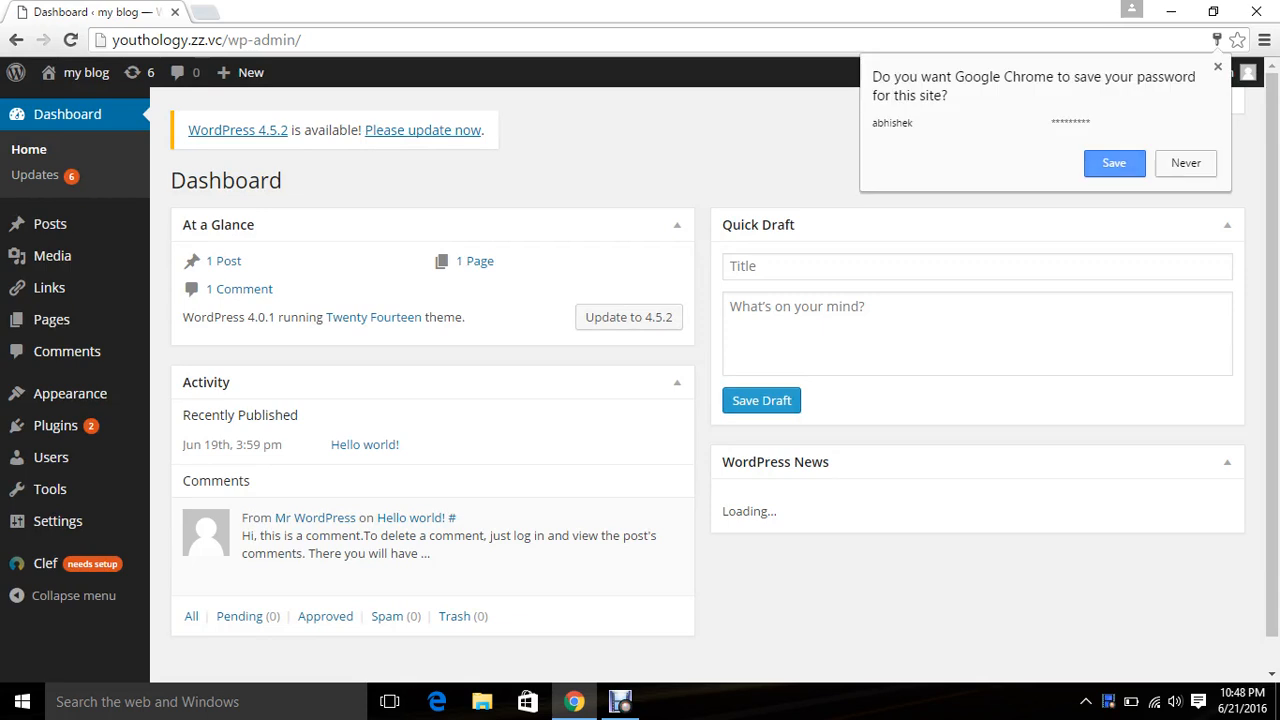
key("Escape")
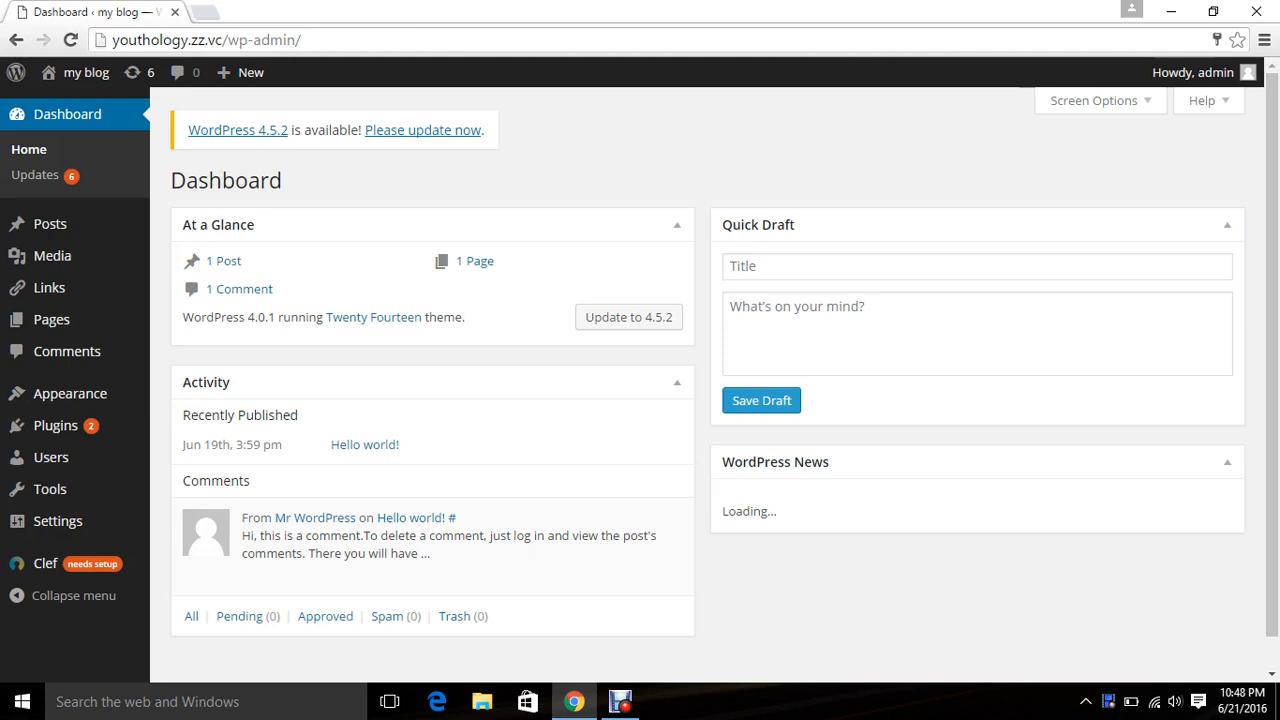
Go to the installed themes, dismiss the Live Widget Previews notice and open the page for adding new themes.
mouse_move(55, 425)
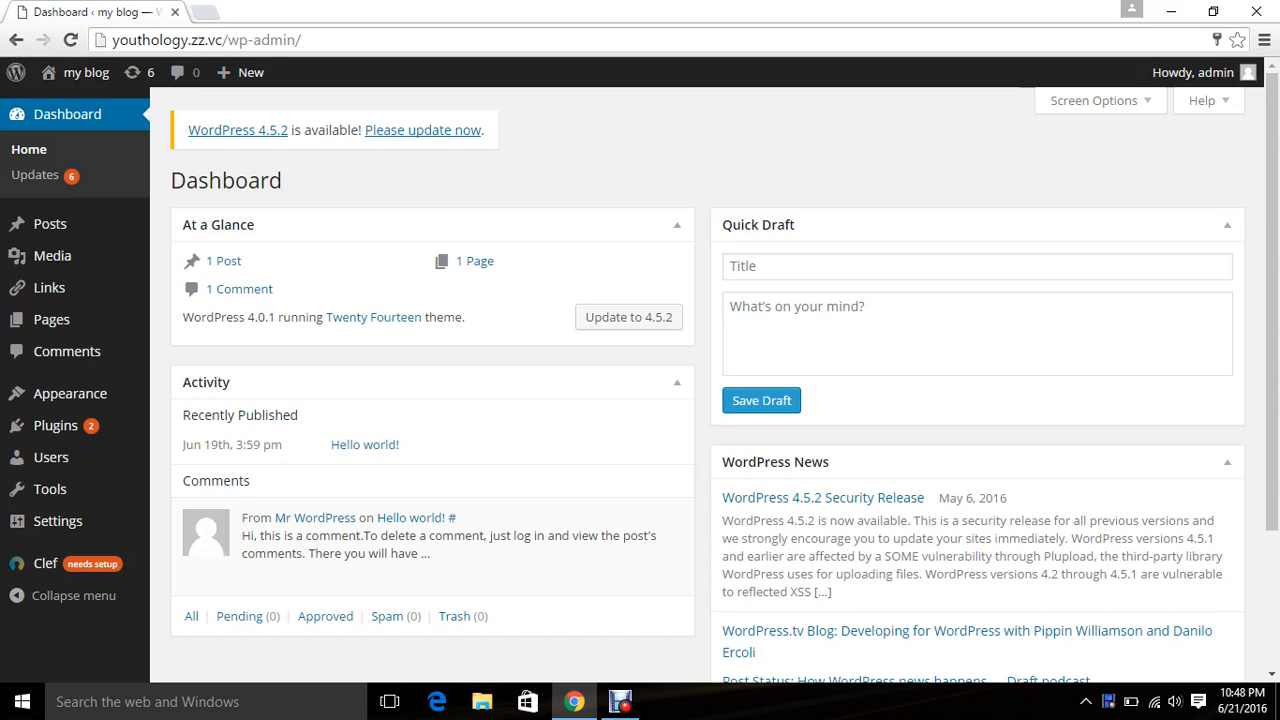
mouse_move(243, 72)
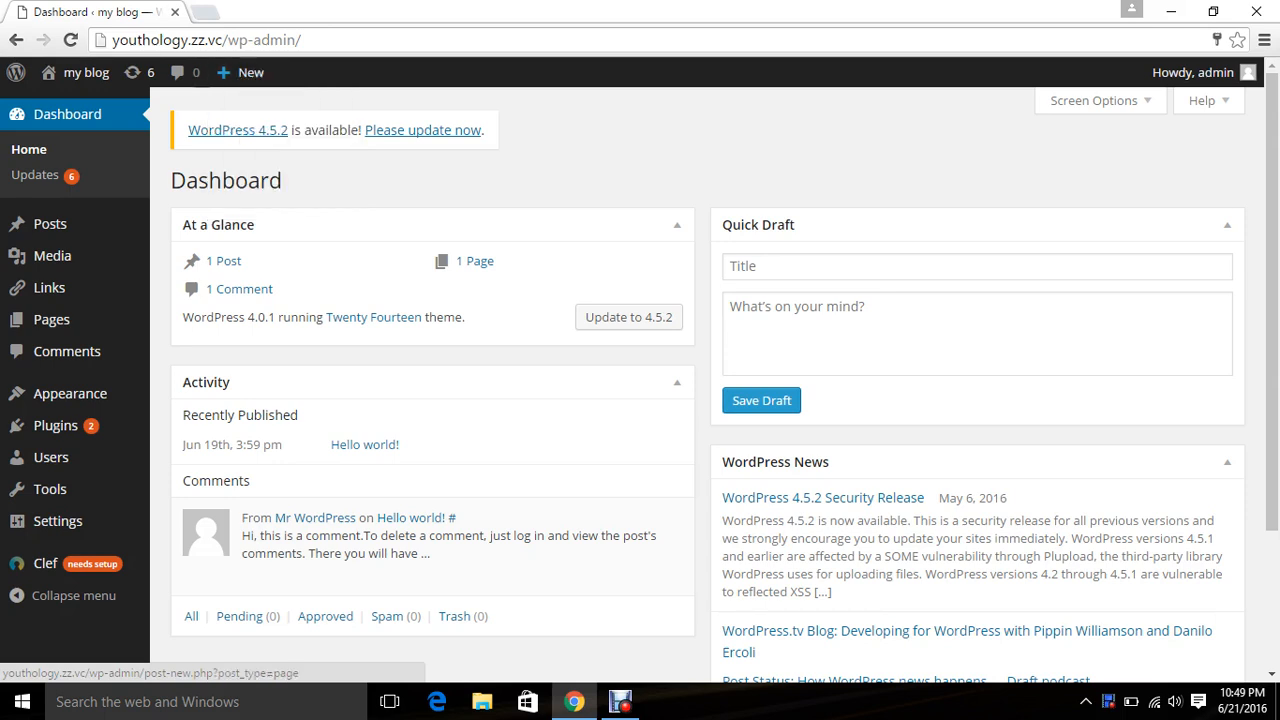
mouse_move(70, 393)
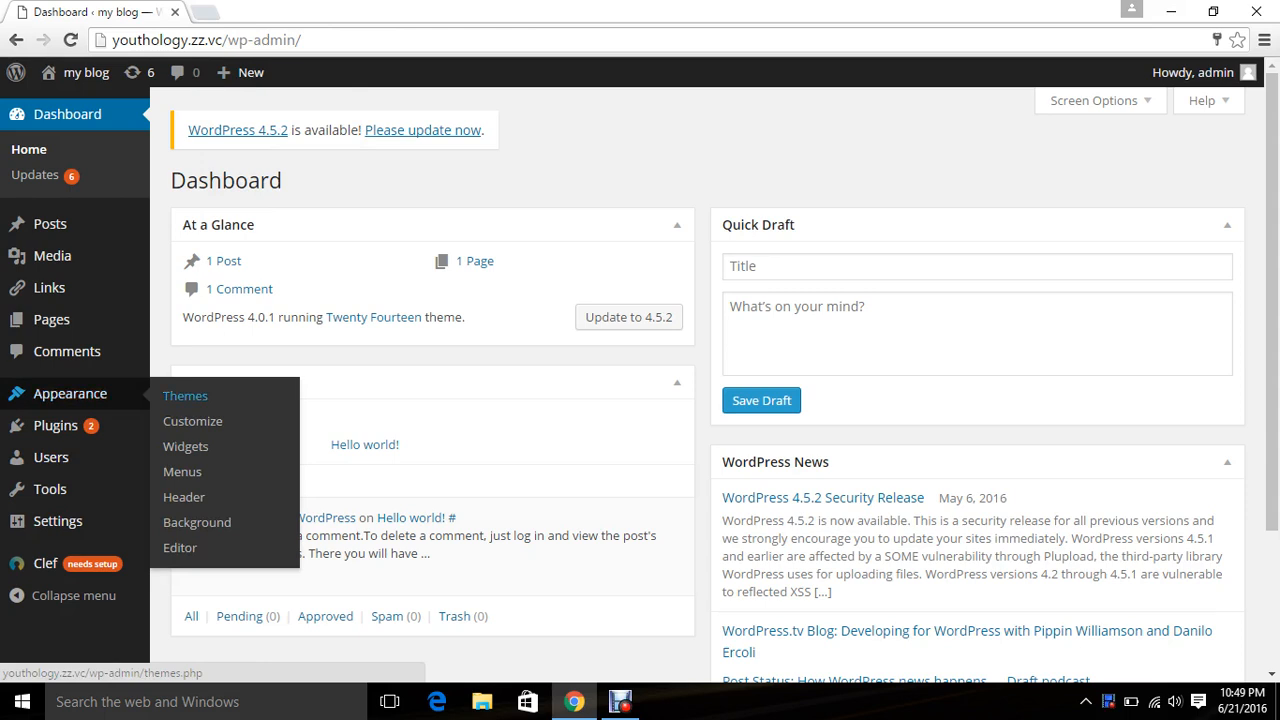
left_click(185, 396)
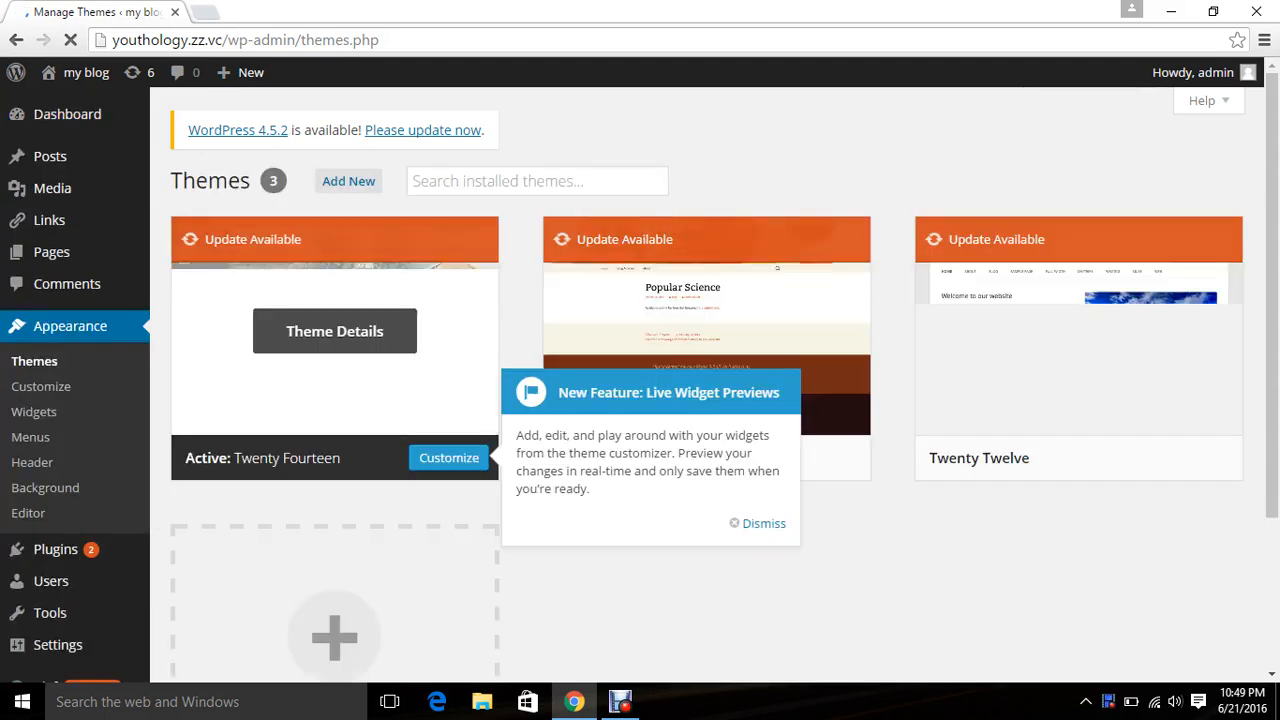
left_click(755, 523)
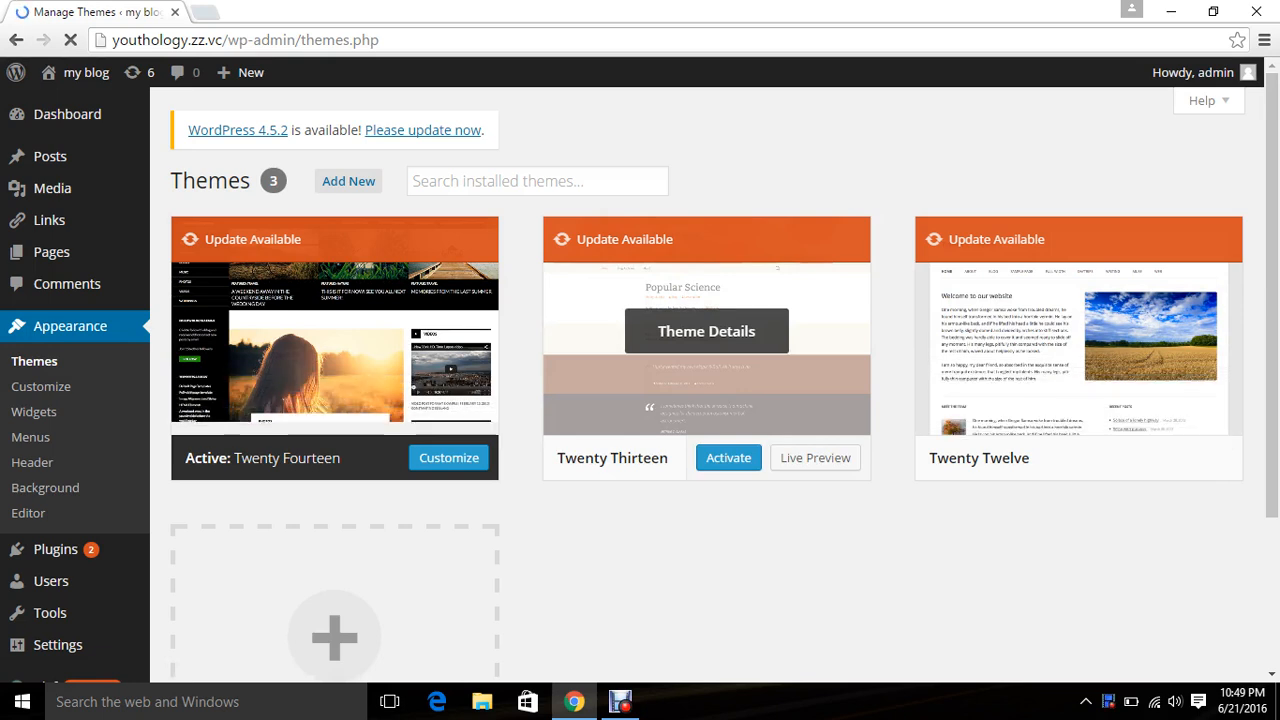
left_click(348, 181)
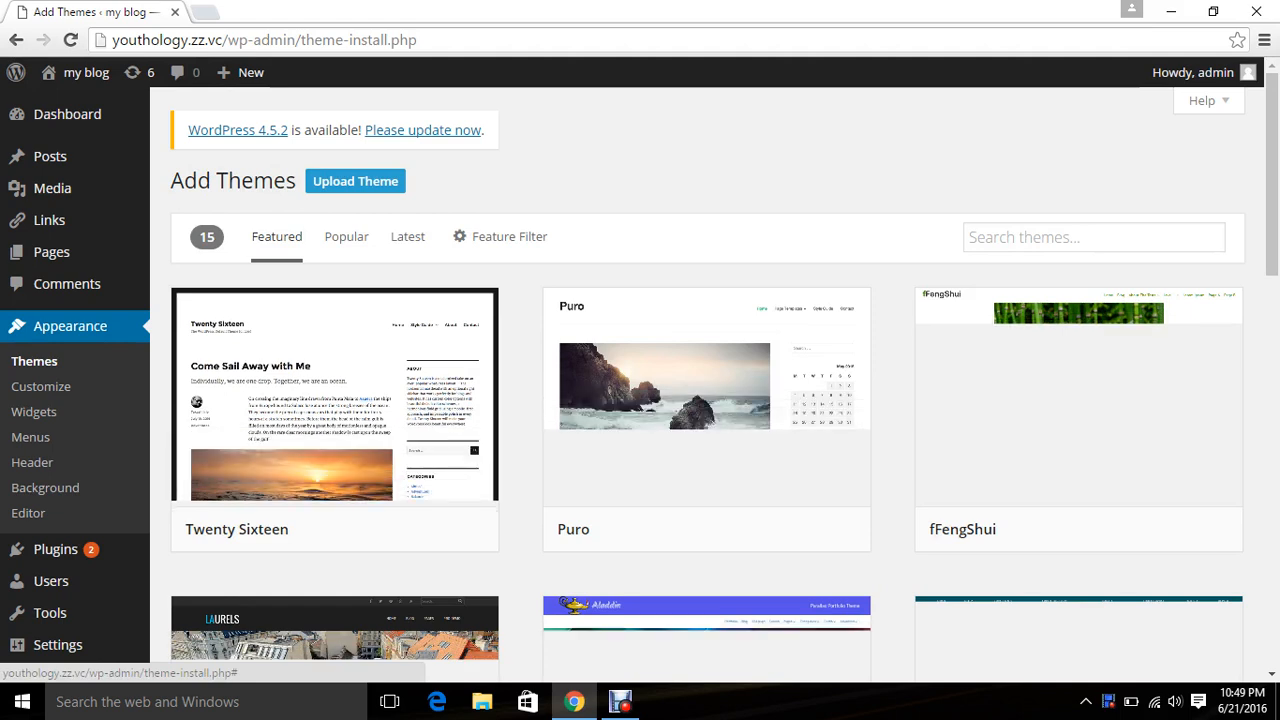
Look through the featured themes available for installation.
scroll(335, 250, "down", 2)
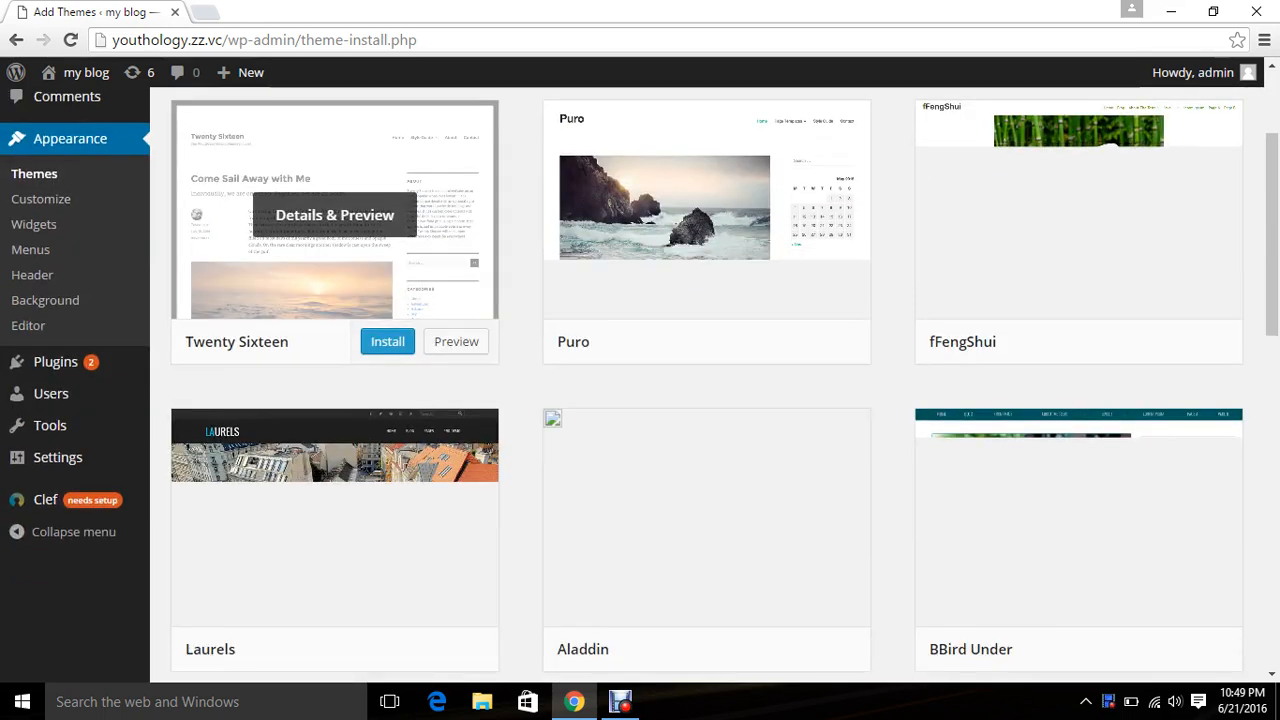
scroll(335, 250, "down", 3)
scroll(335, 250, "up", 4)
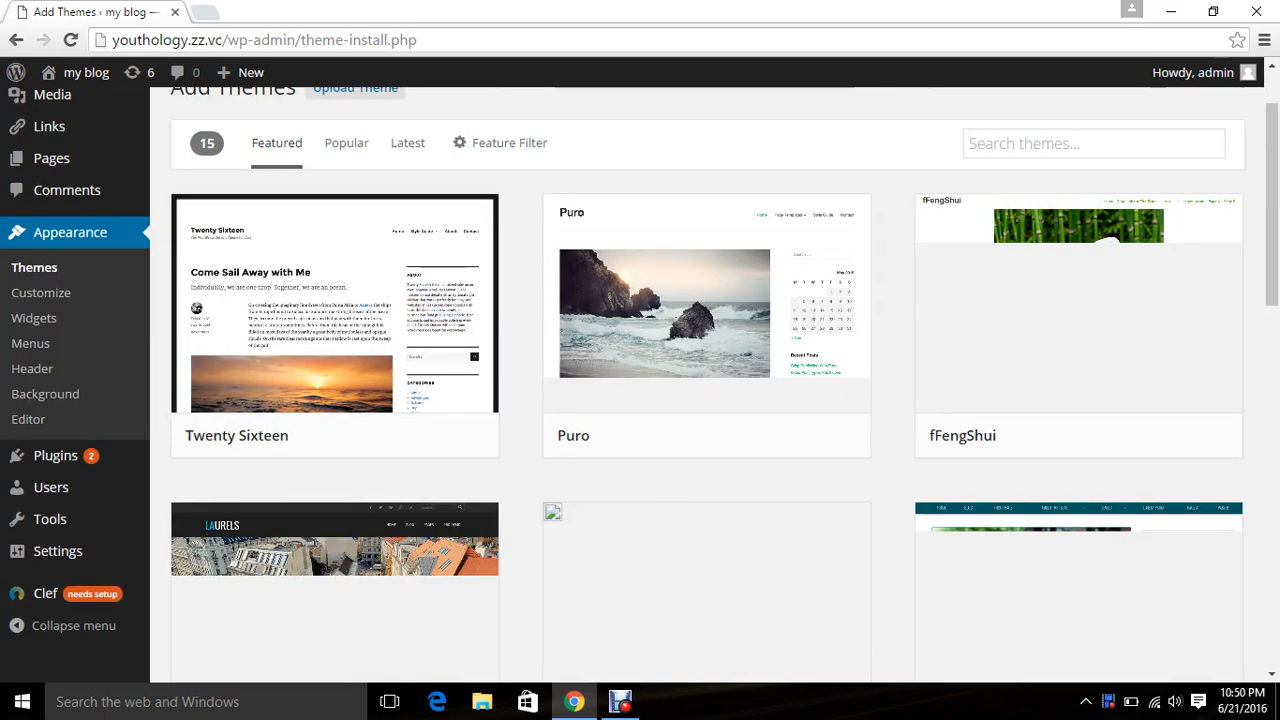
mouse_move(706, 320)
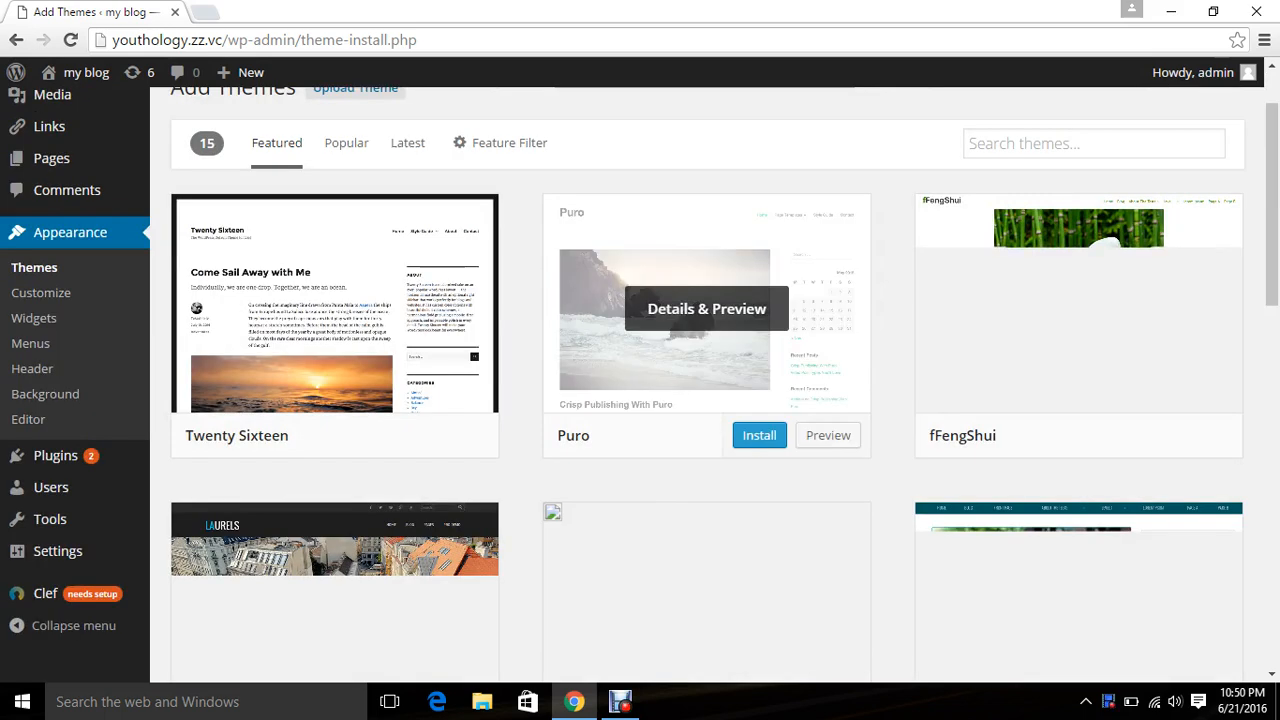
scroll(706, 380, "down", 7)
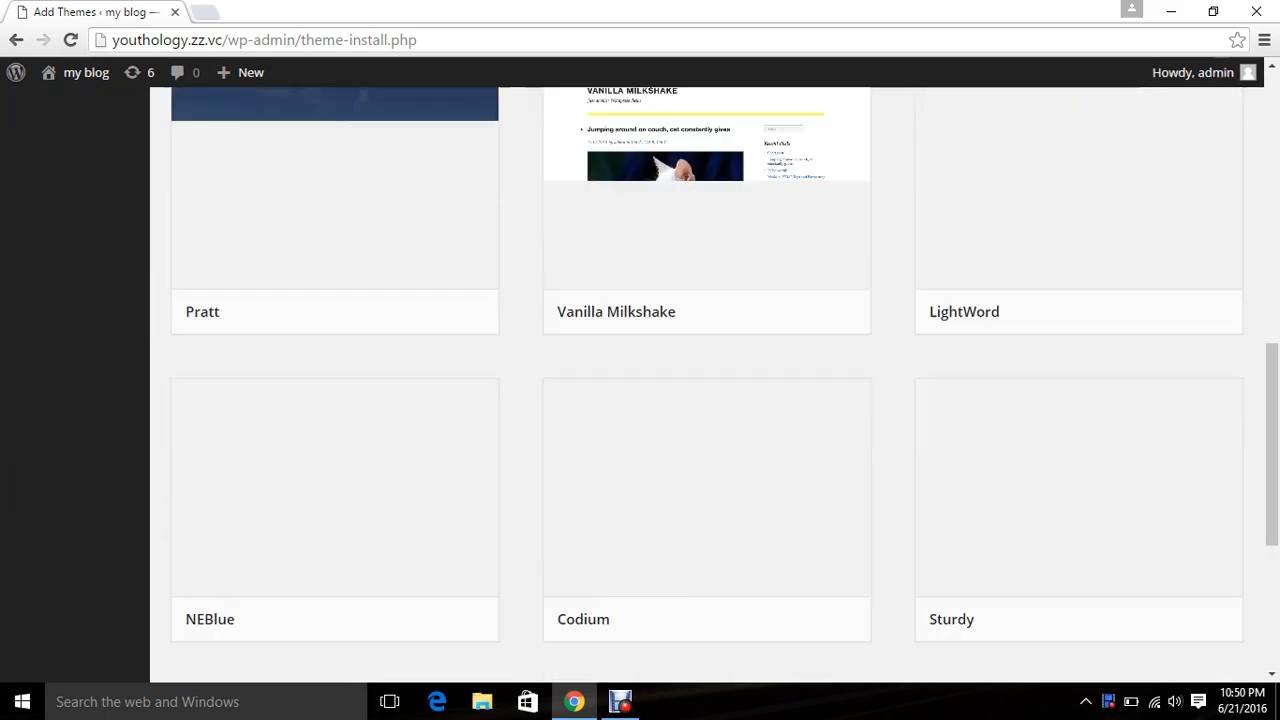
scroll(706, 380, "up", 4)
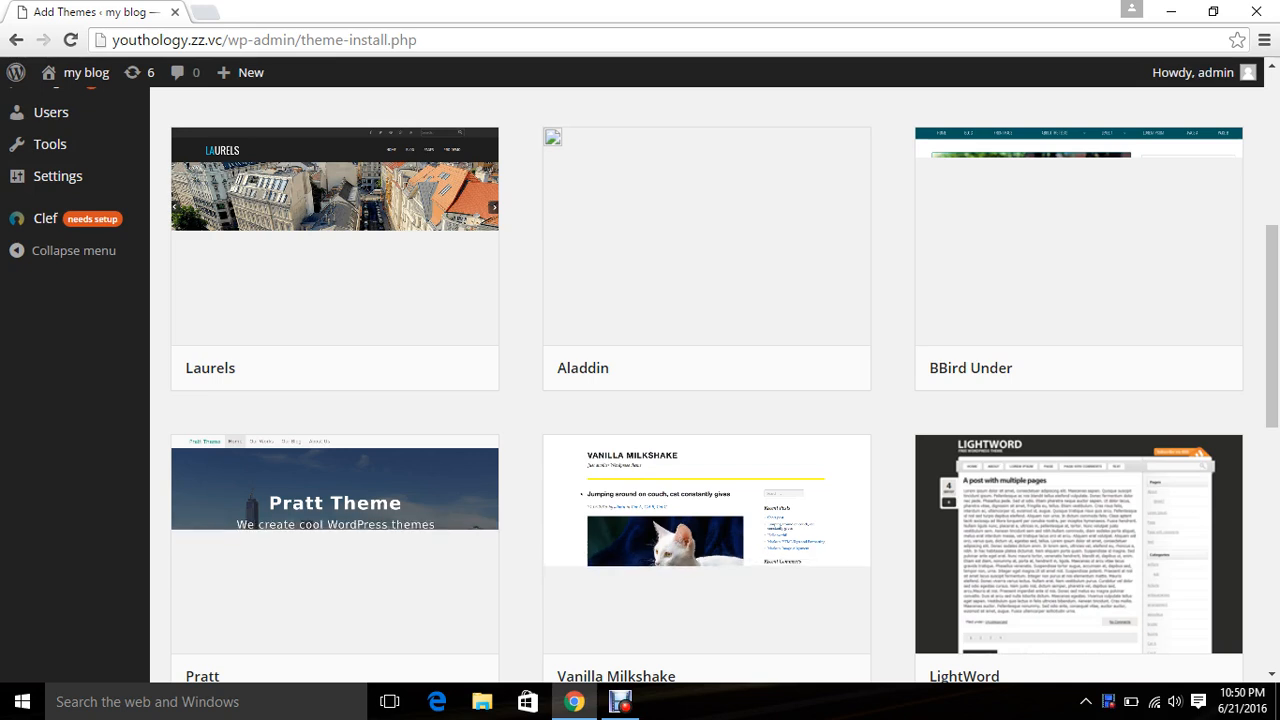
scroll(706, 380, "up", 3)
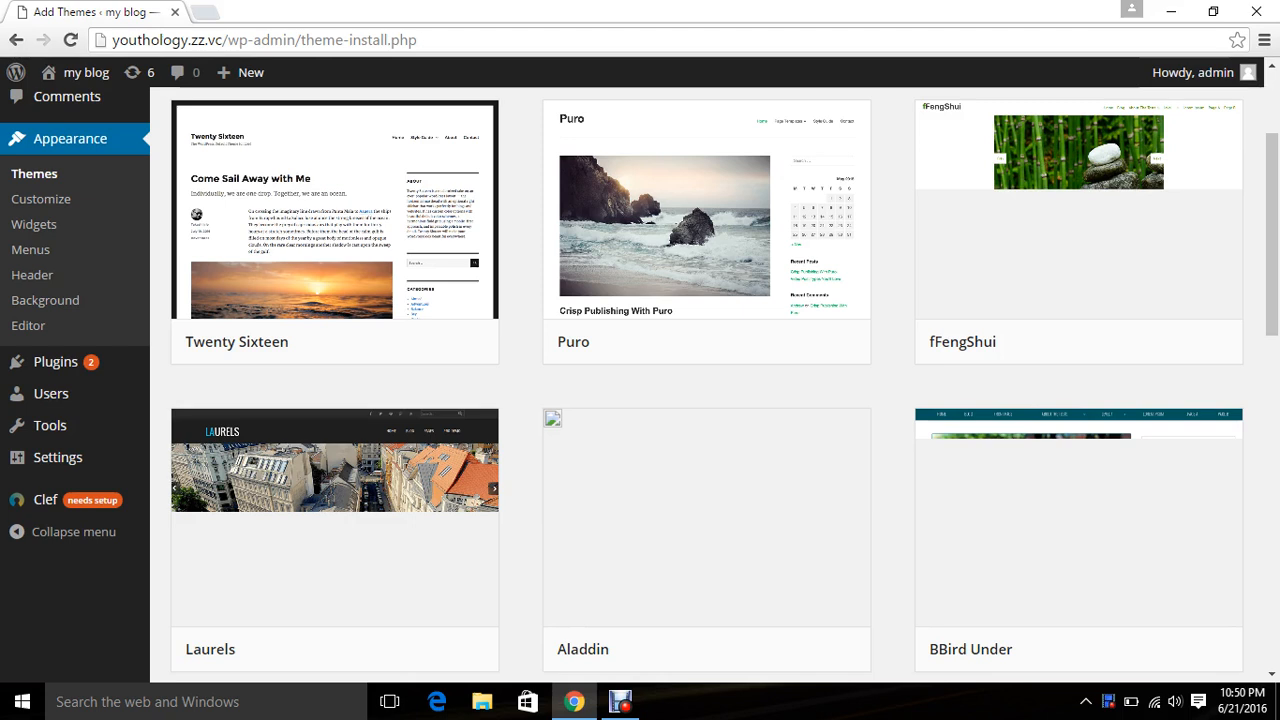
scroll(706, 380, "up", 2)
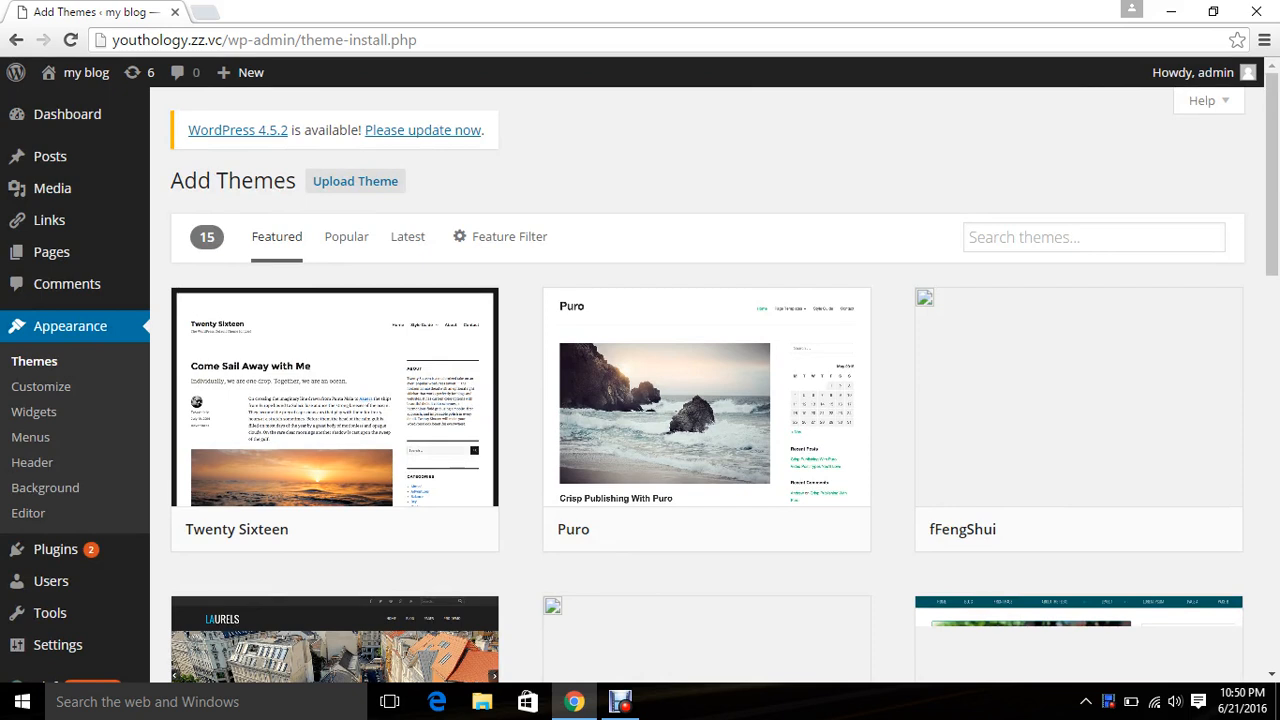
Install the Matraman Lite theme from the featured themes and reload its installation page.
scroll(706, 380, "down", 4)
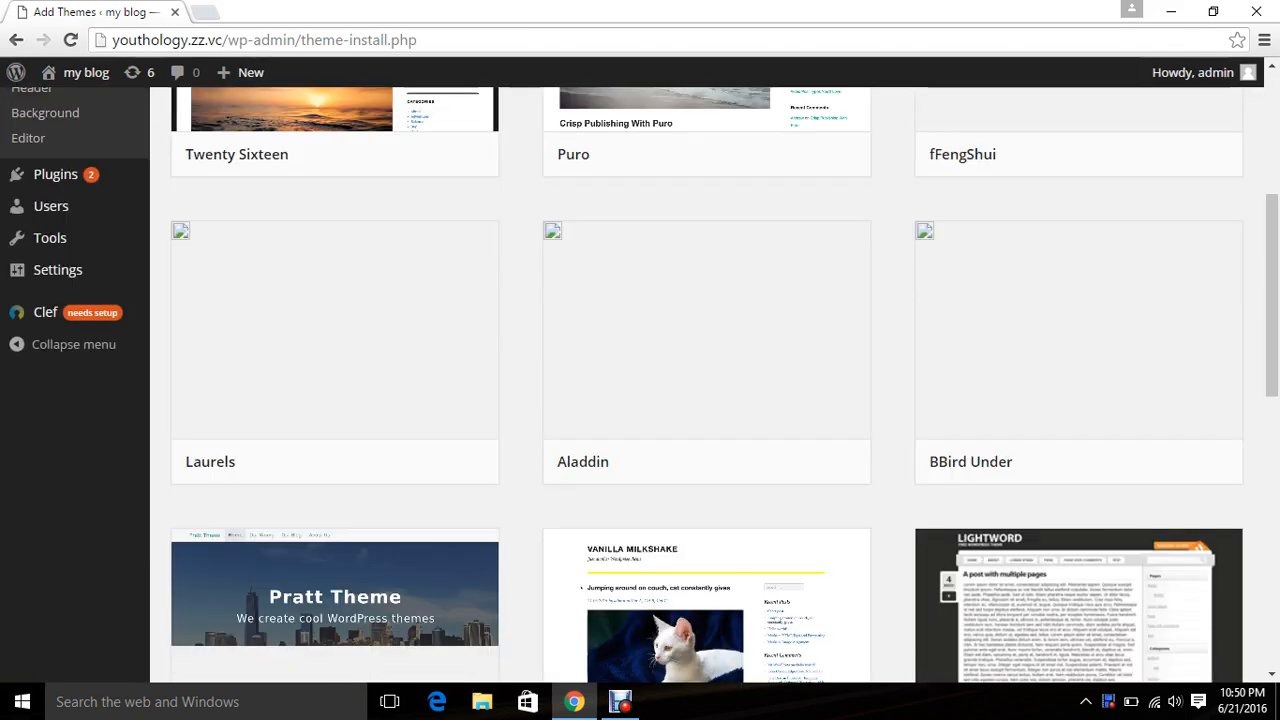
scroll(706, 380, "down", 3)
scroll(706, 380, "down", 4)
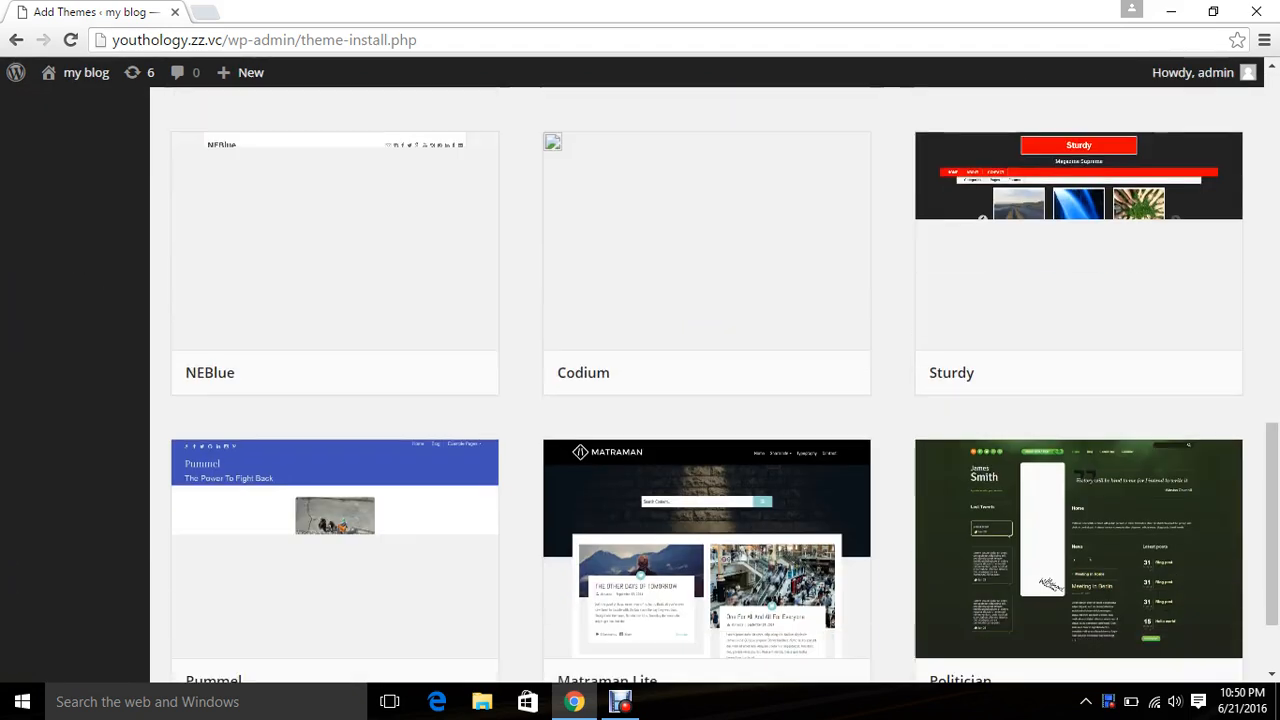
scroll(706, 420, "down", 2)
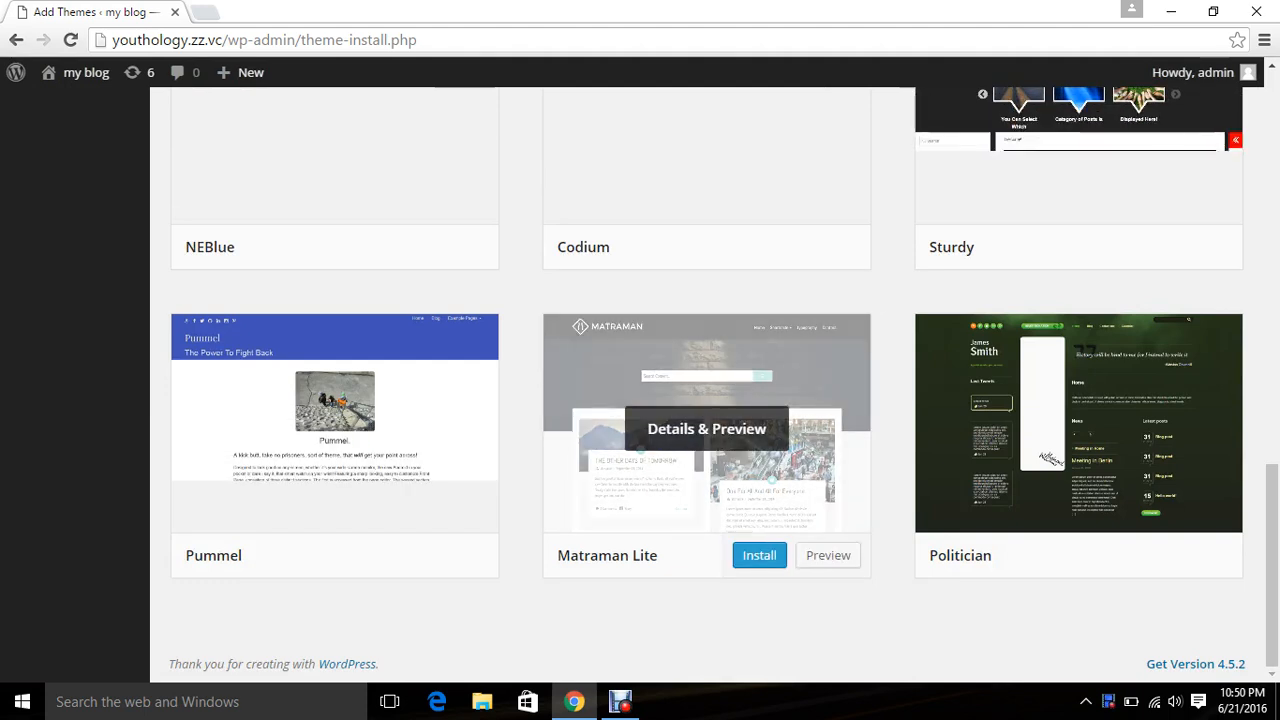
left_click(759, 555)
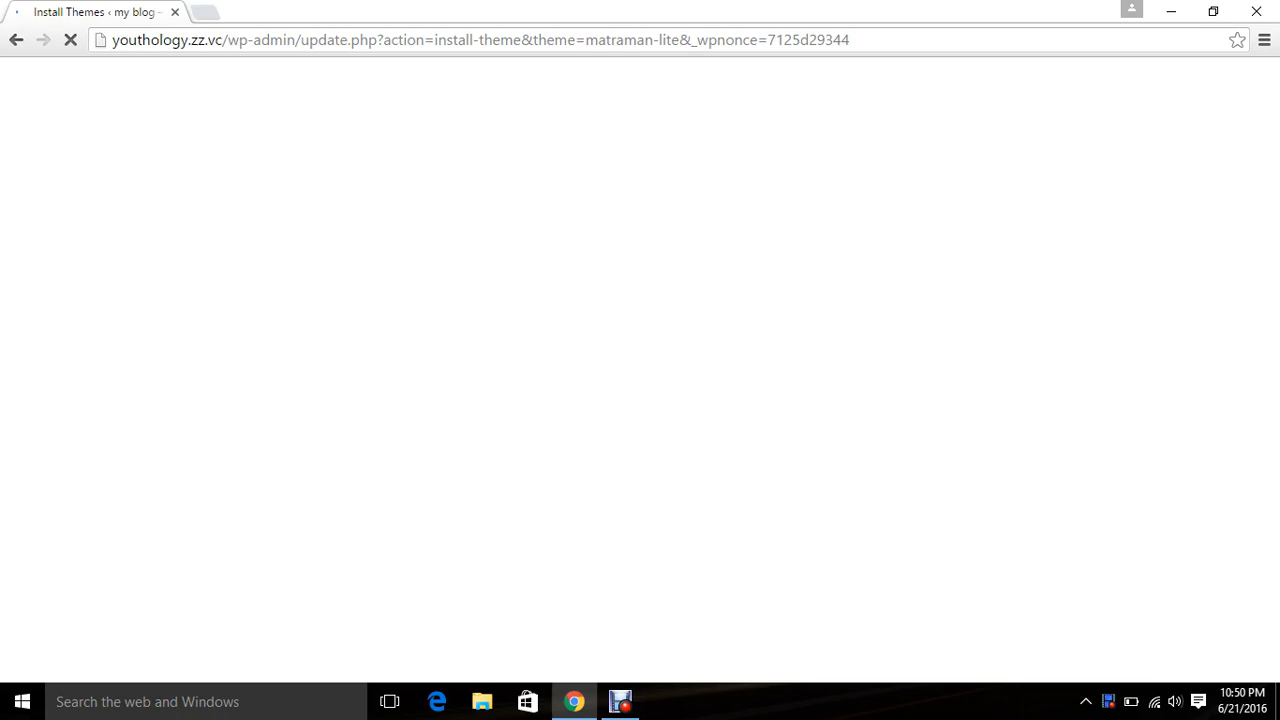
mouse_move(380, 10)
left_mouse_down()
mouse_move(384, 102)
mouse_move(384, 1)
left_mouse_up()
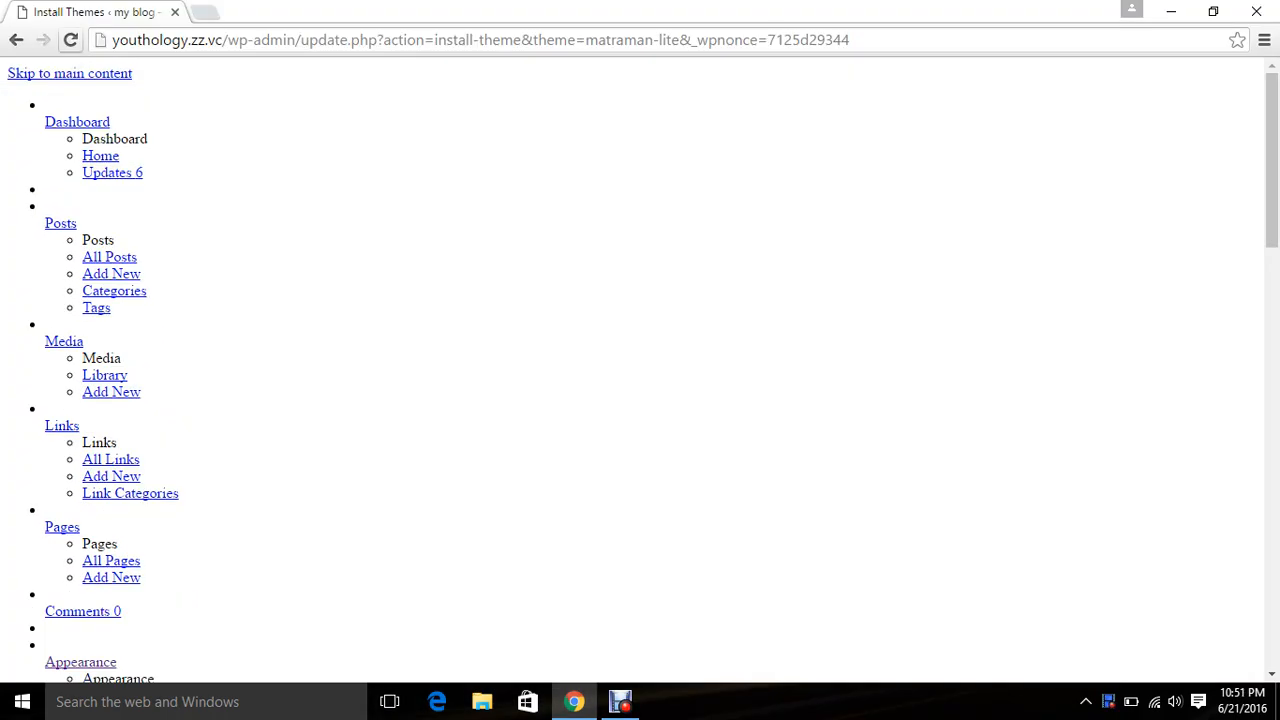
left_click(70, 40)
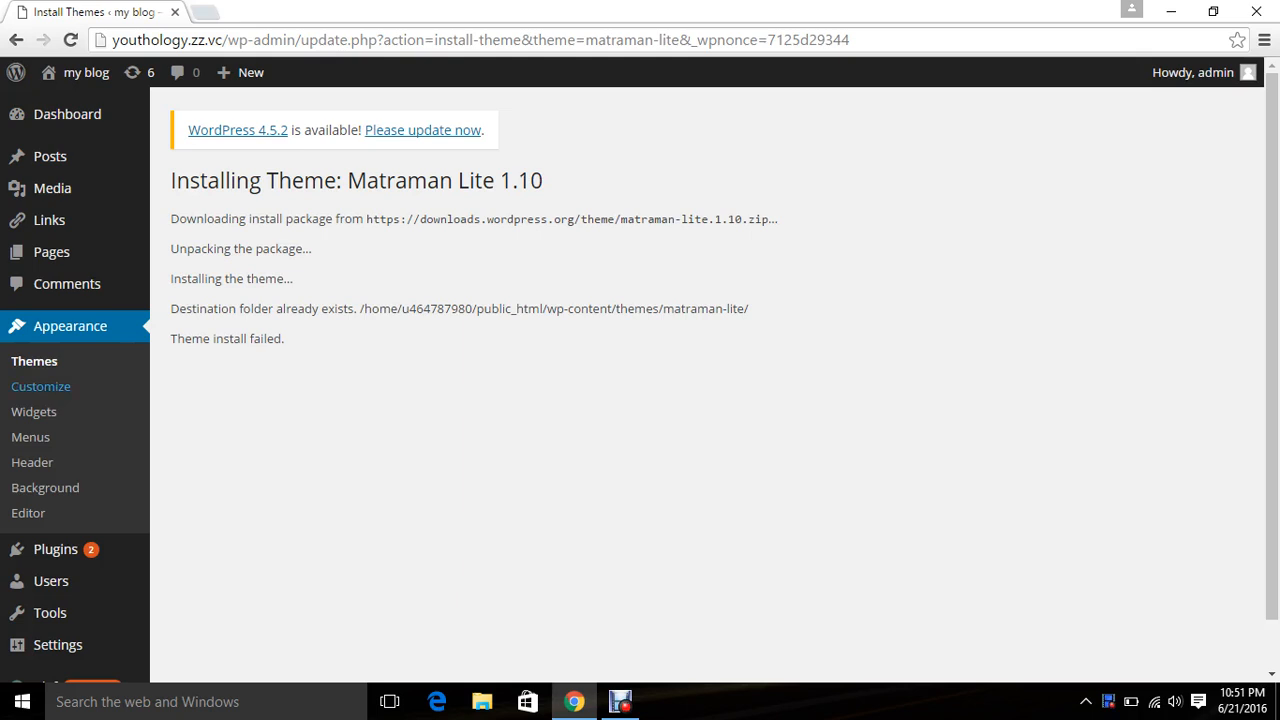
Activate the Matraman Lite theme from the list of installed themes.
left_click(34, 361)
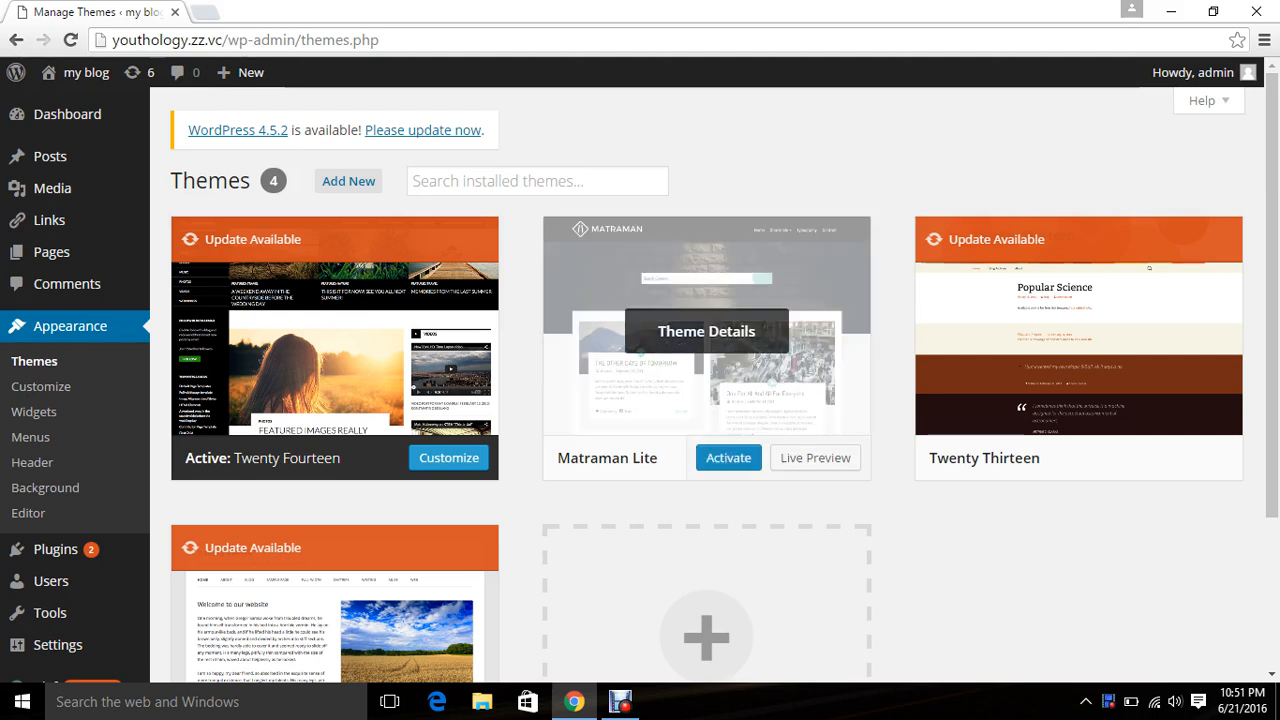
left_click(728, 457)
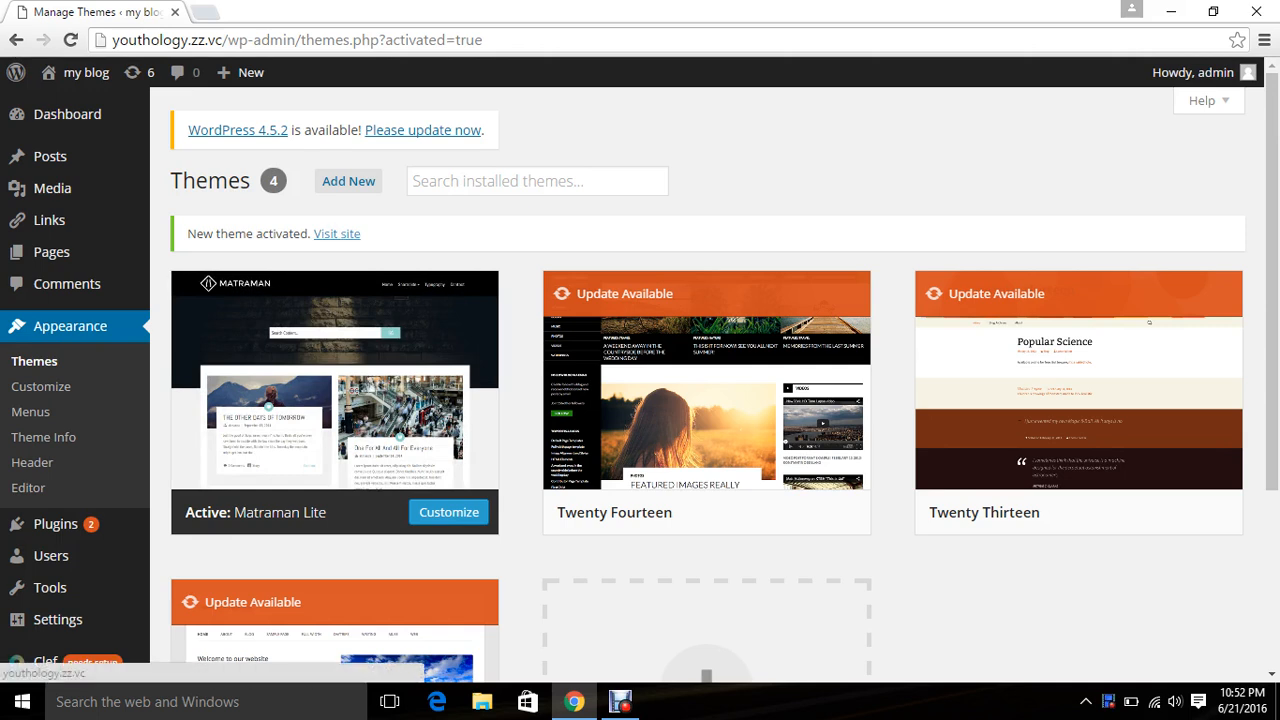
Visit the live site and examine how the home page looks with the newly activated theme.
left_click(337, 233)
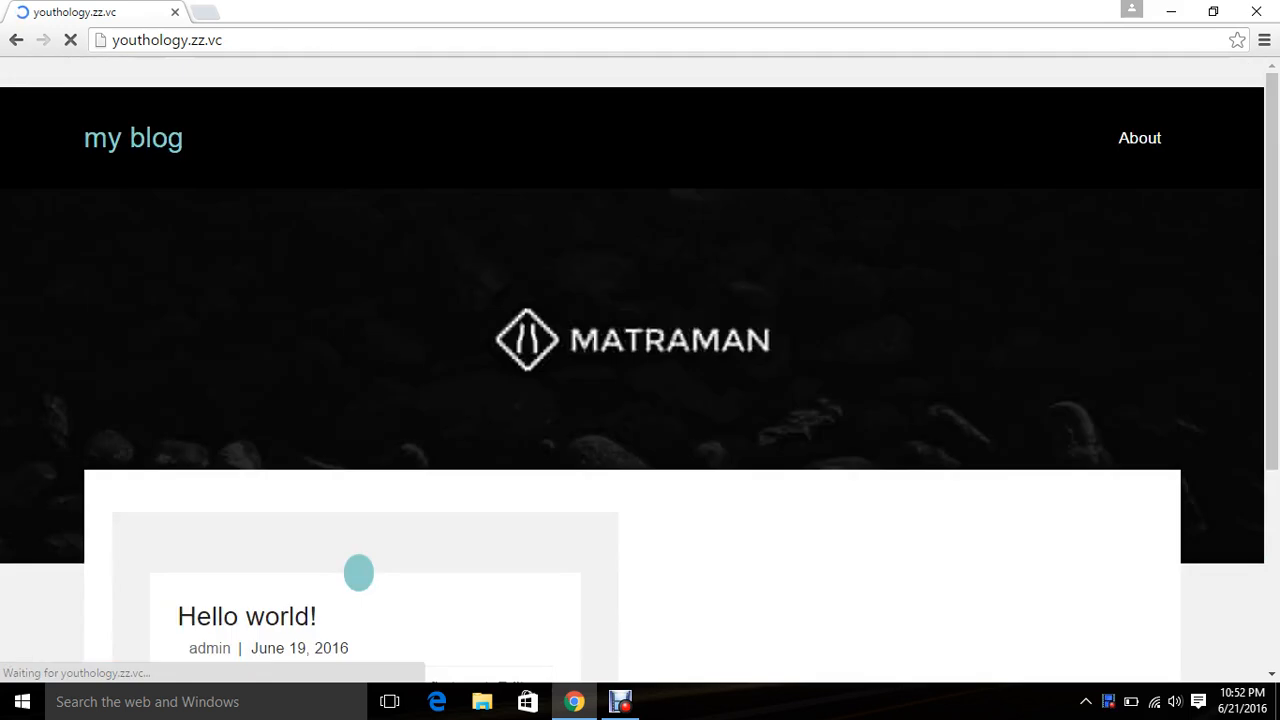
left_click(167, 40)
left_click(226, 40)
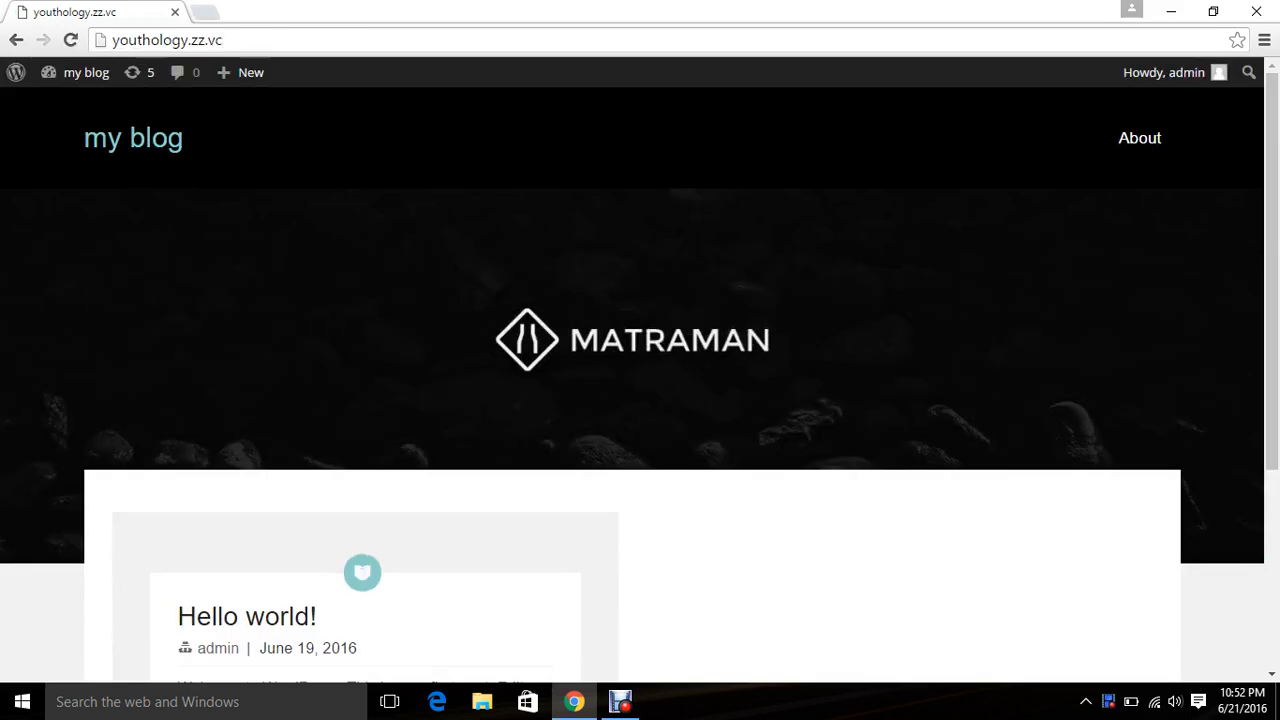
scroll(640, 380, "down", 3)
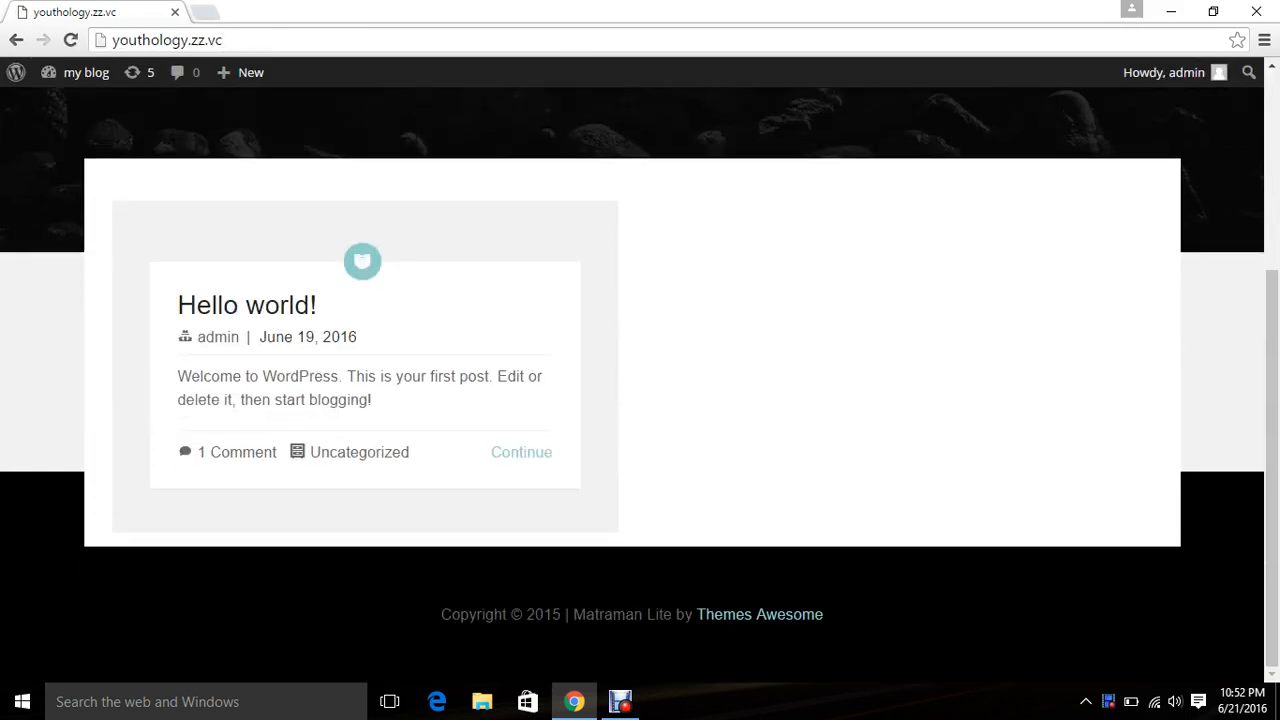
scroll(360, 452, "up", 3)
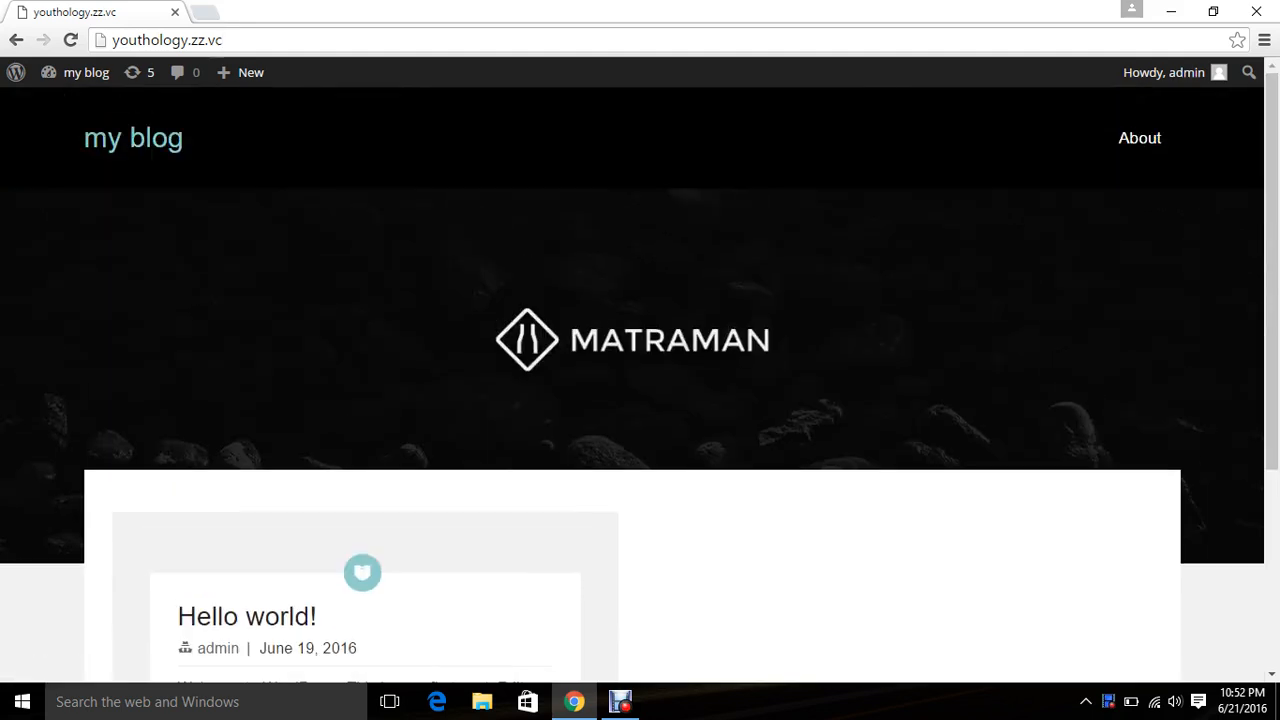
scroll(640, 380, "down", 3)
scroll(640, 380, "up", 3)
scroll(640, 370, "down", 1)
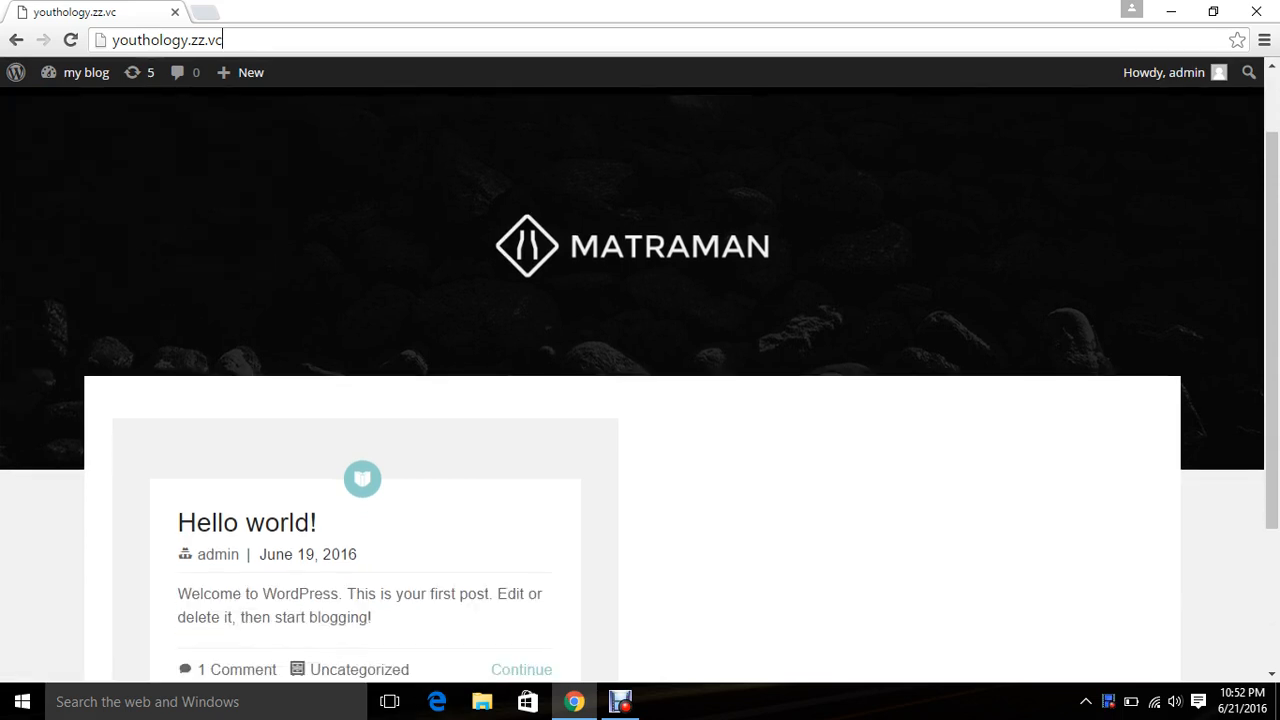
mouse_move(620, 701)
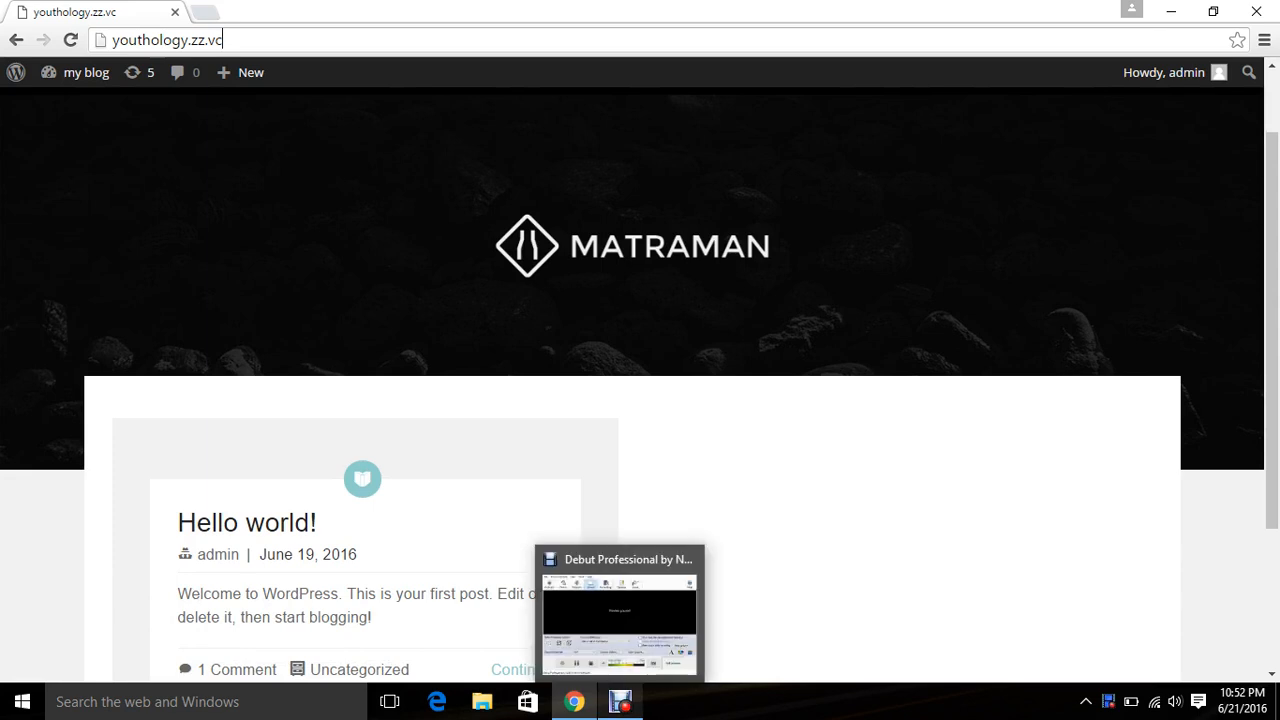